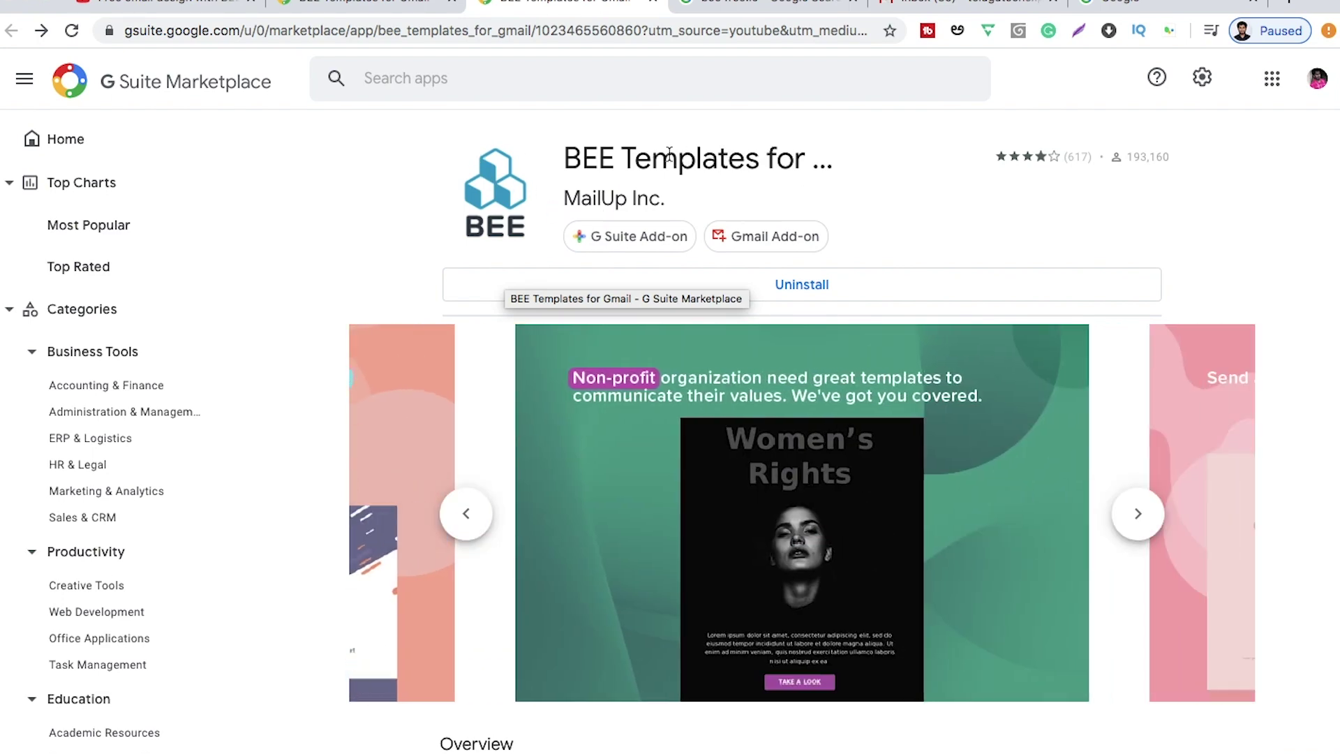
- Search Google for "bee free.io" and open the BEE Free website
click(958, 3)
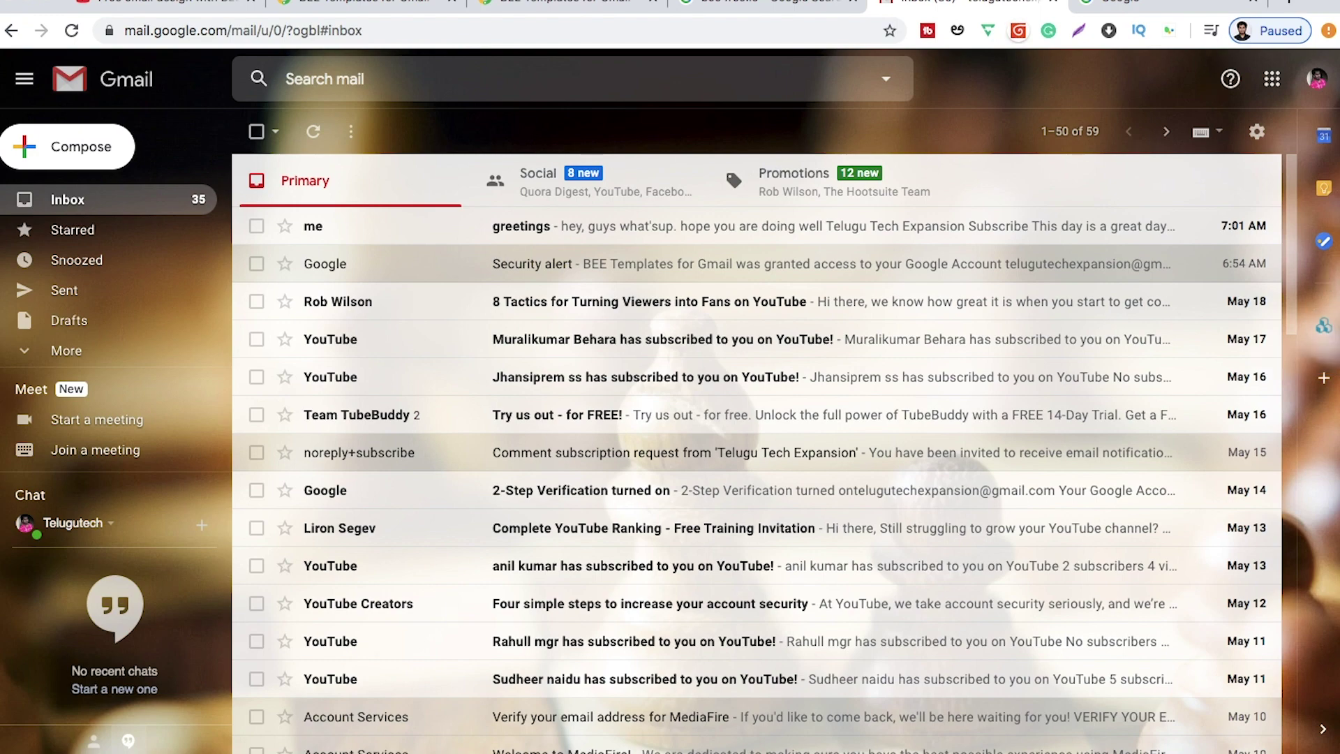
click(1159, 4)
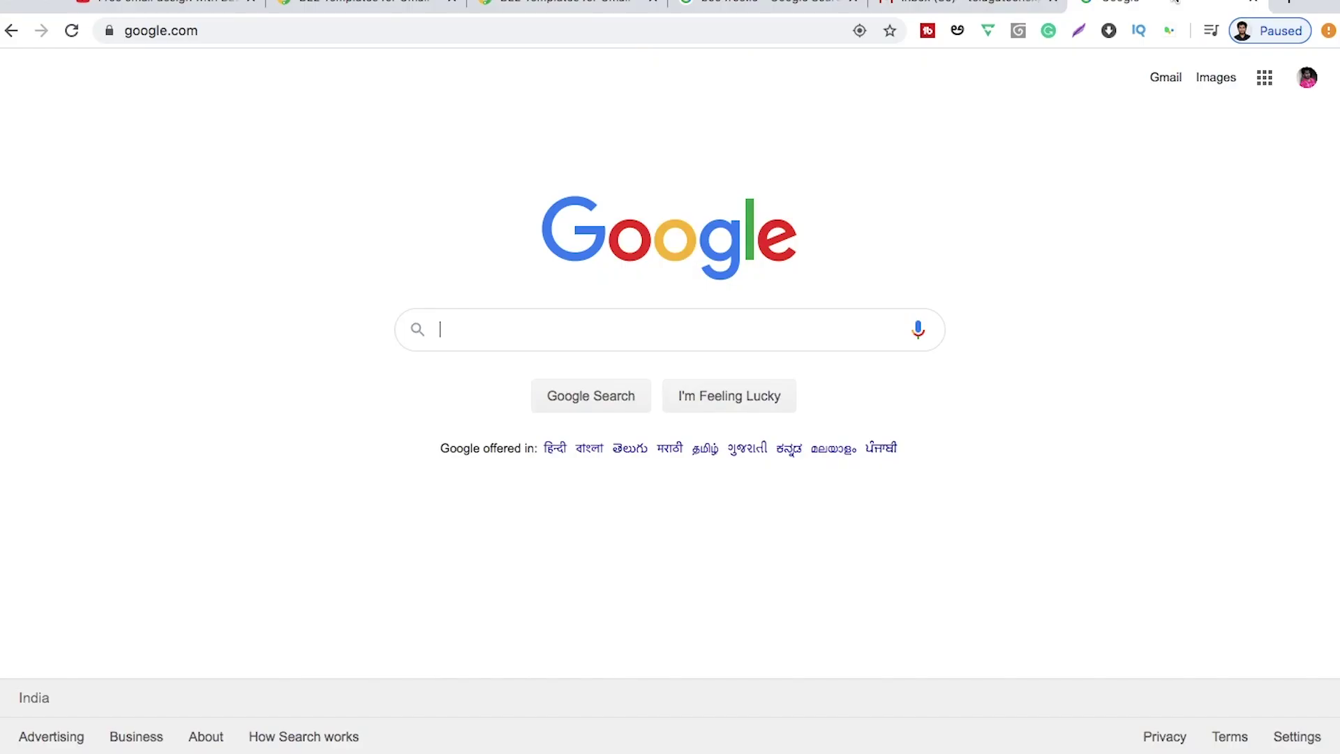
click(768, 330)
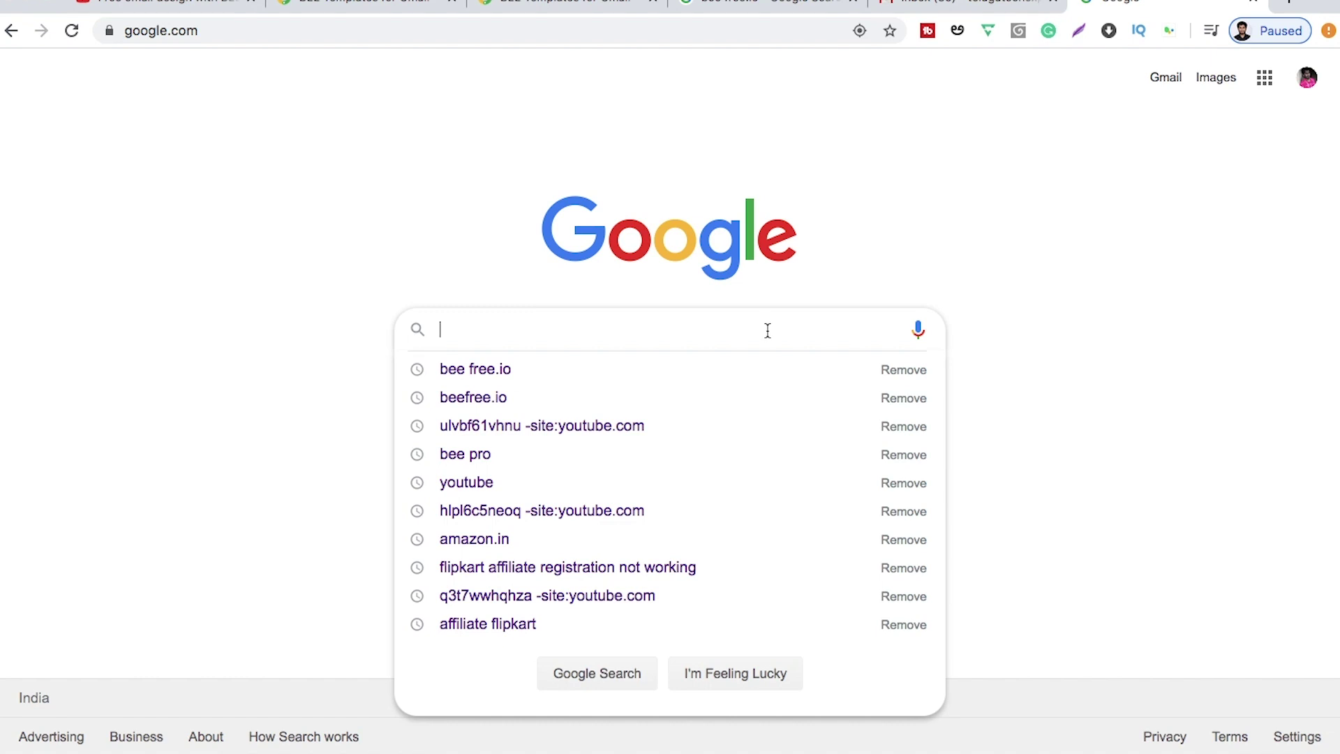
text(bee free)
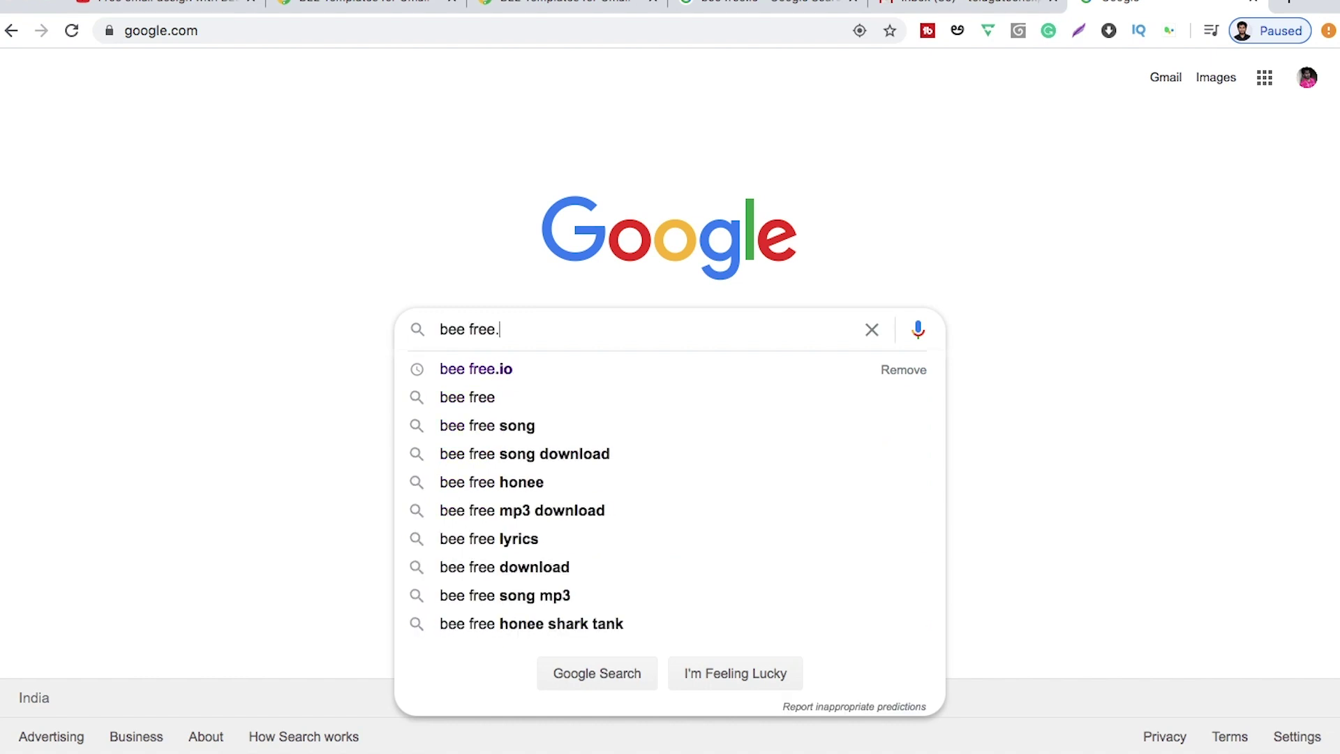
text(.io)
key(Return)
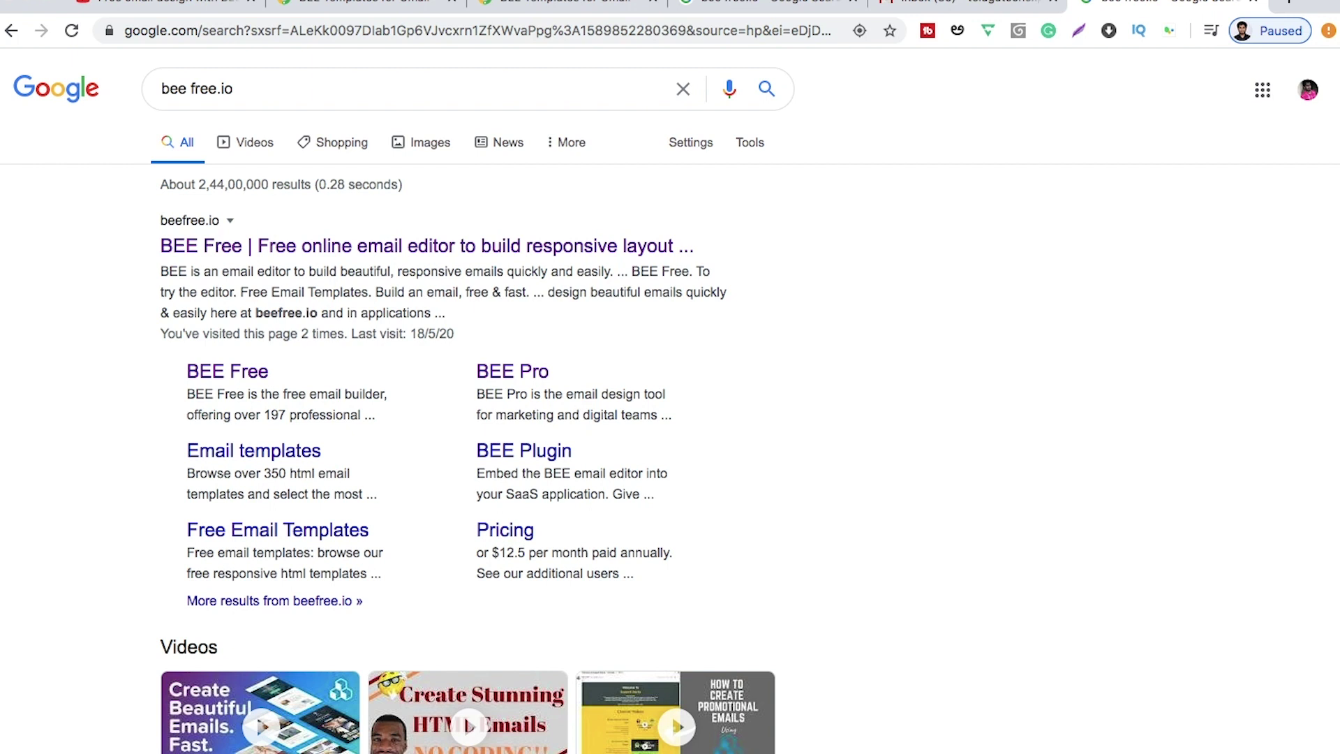
click(498, 246)
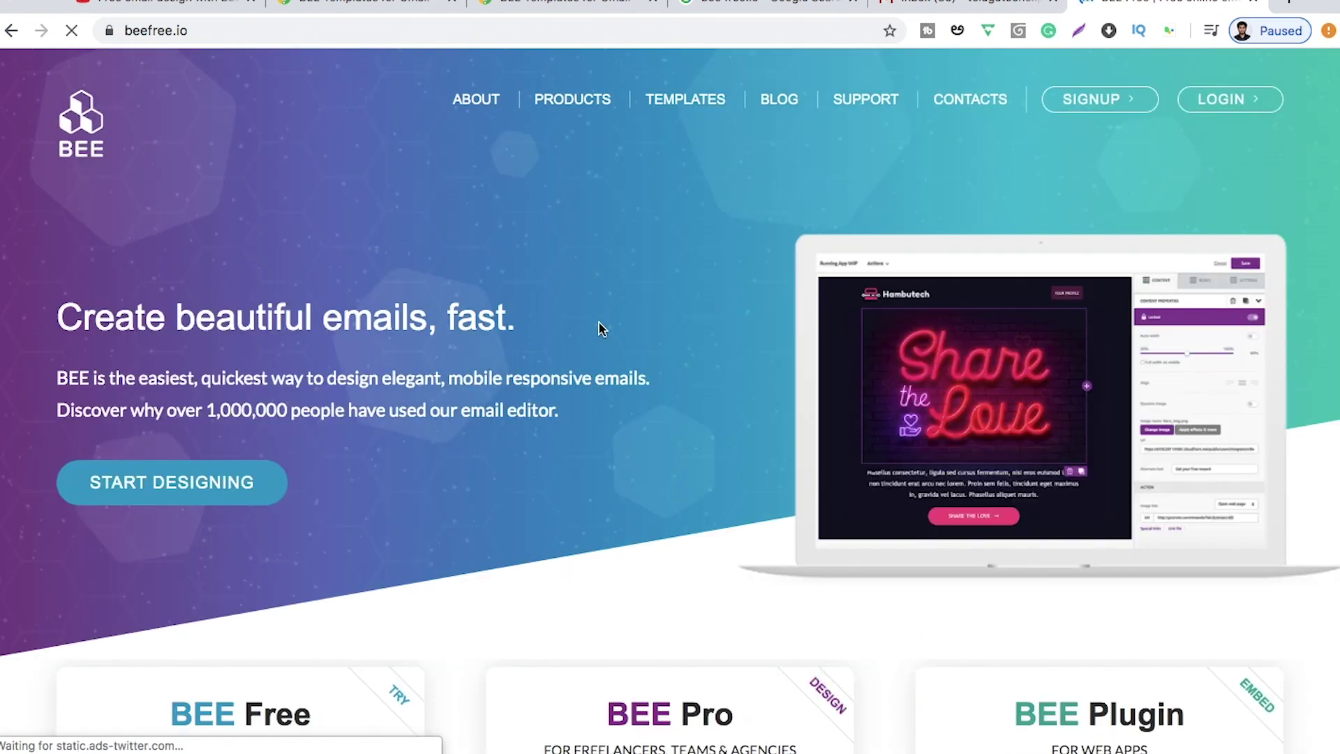
- Look over the BEE home page, including its Free, Pro and Plugin offerings
scroll(617, 401, down, 5)
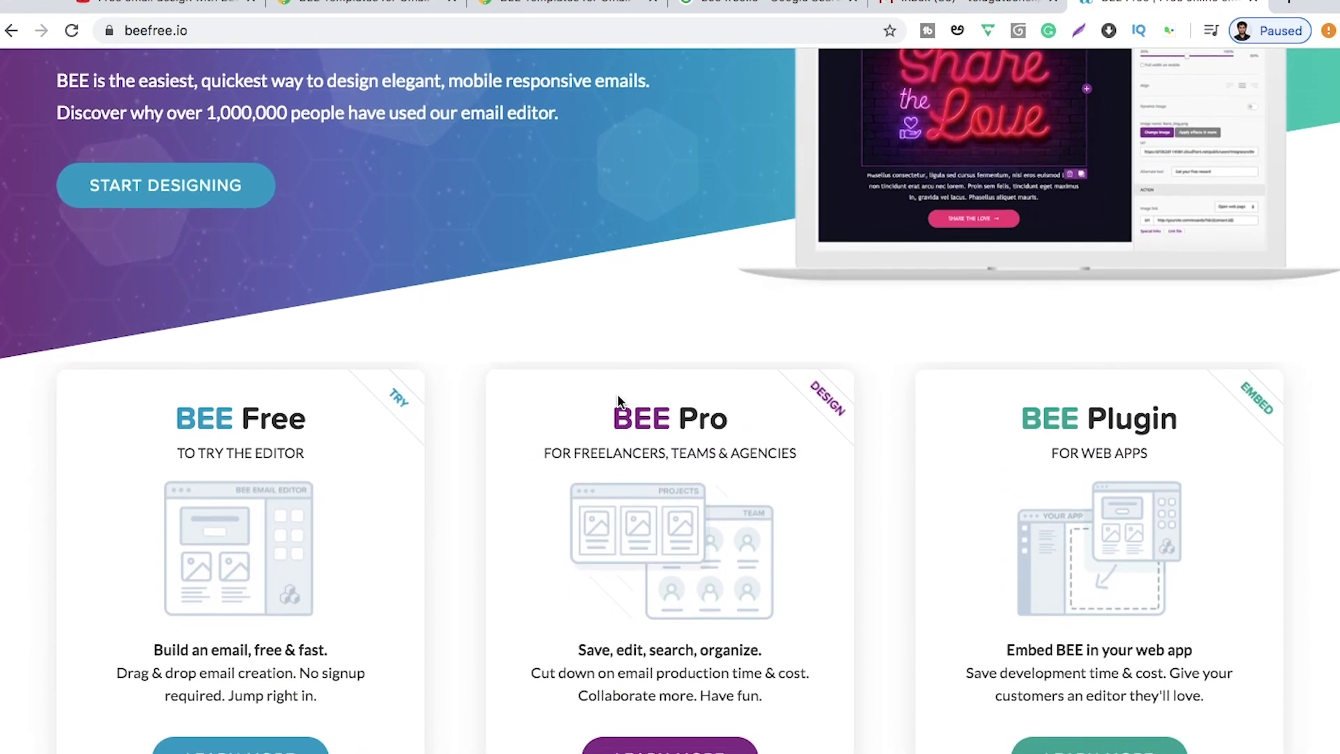
scroll(617, 402, down, 3)
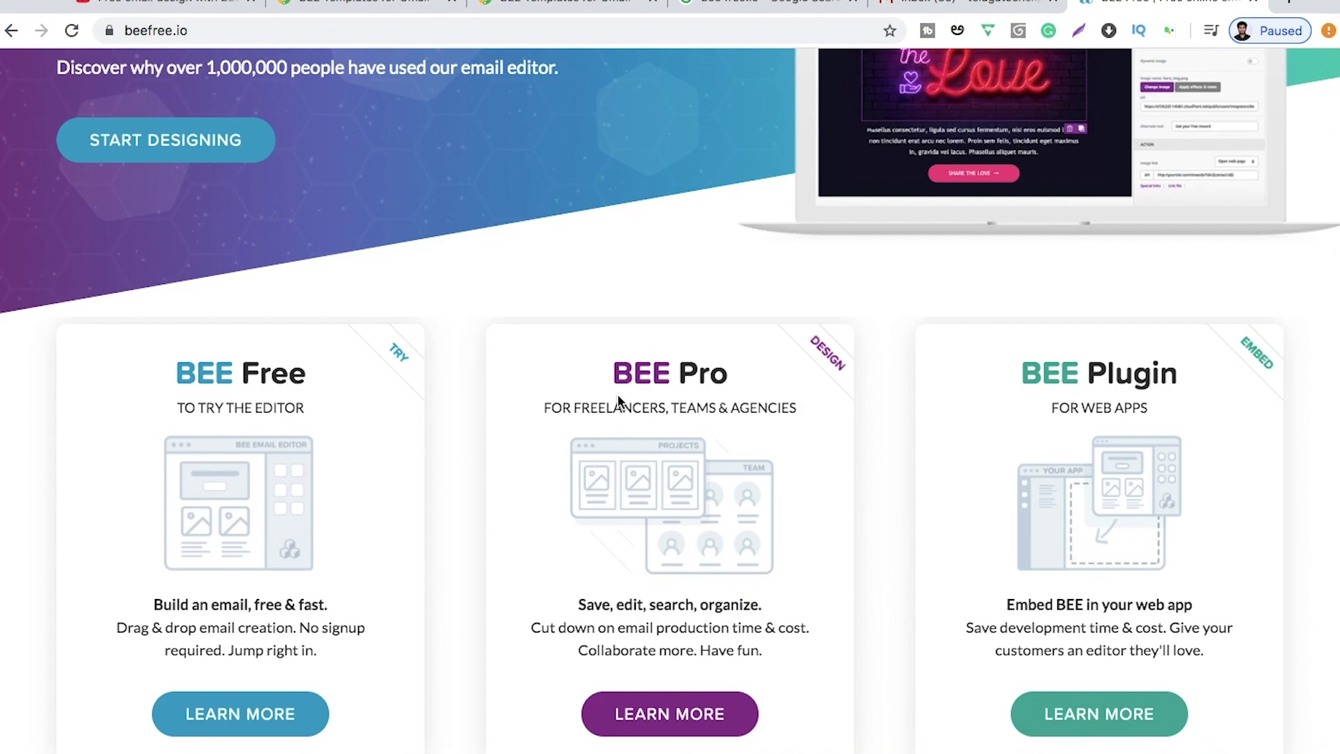
scroll(618, 402, up, 7)
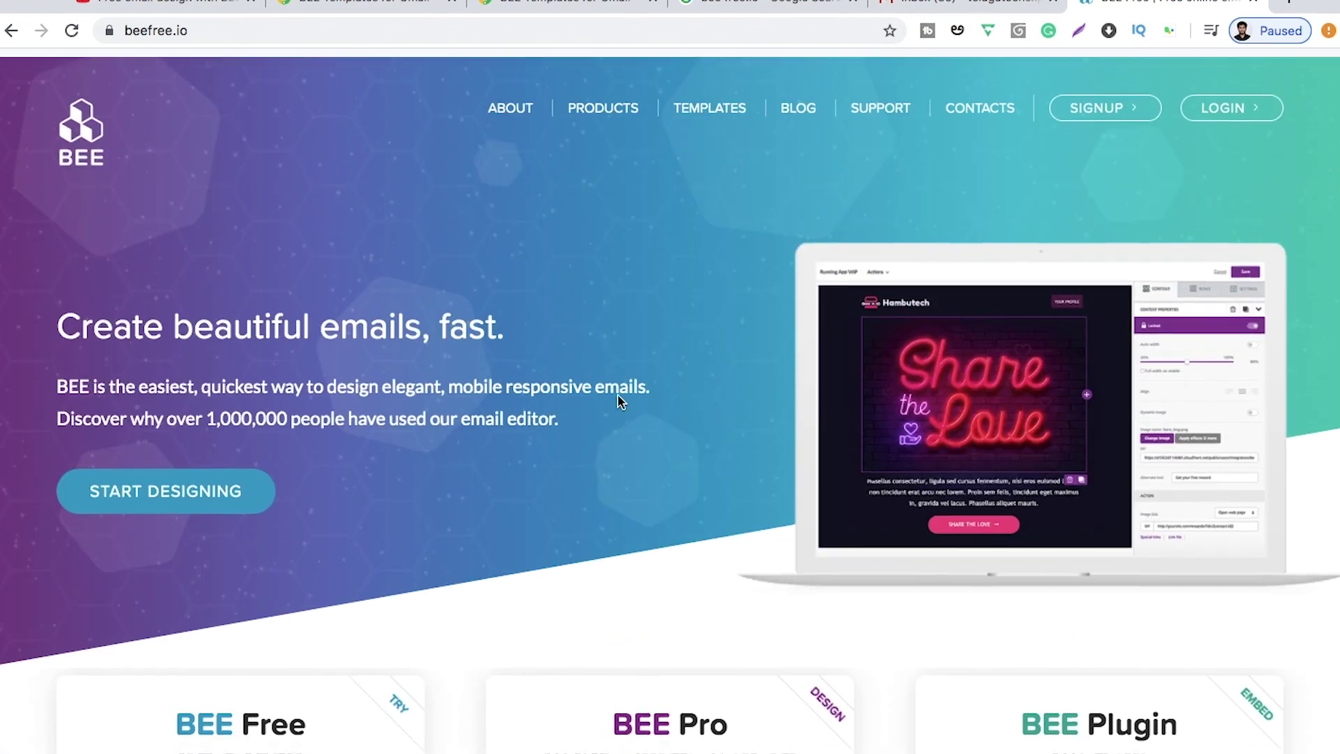
scroll(617, 401, down, 10)
scroll(617, 402, up, 10)
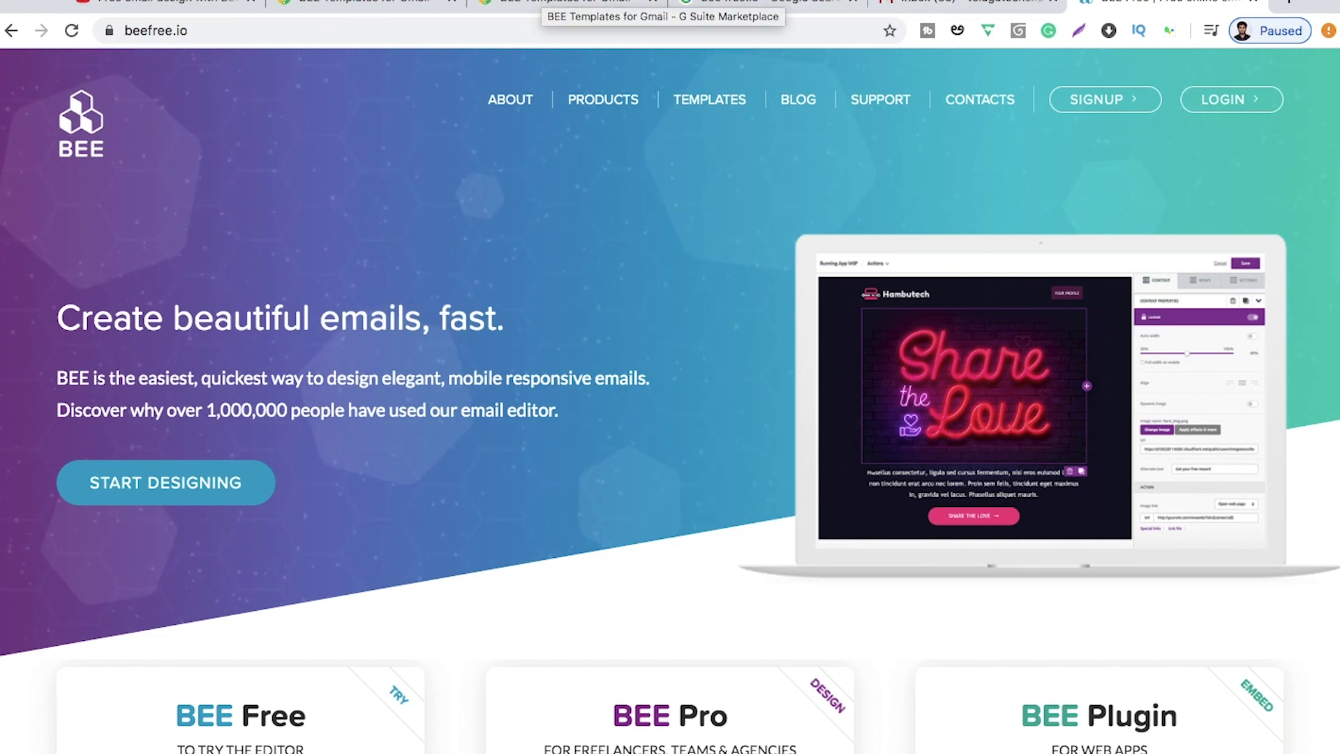
- Switch to Gmail, start a new message and address it to the account's own e-mail address
click(987, 2)
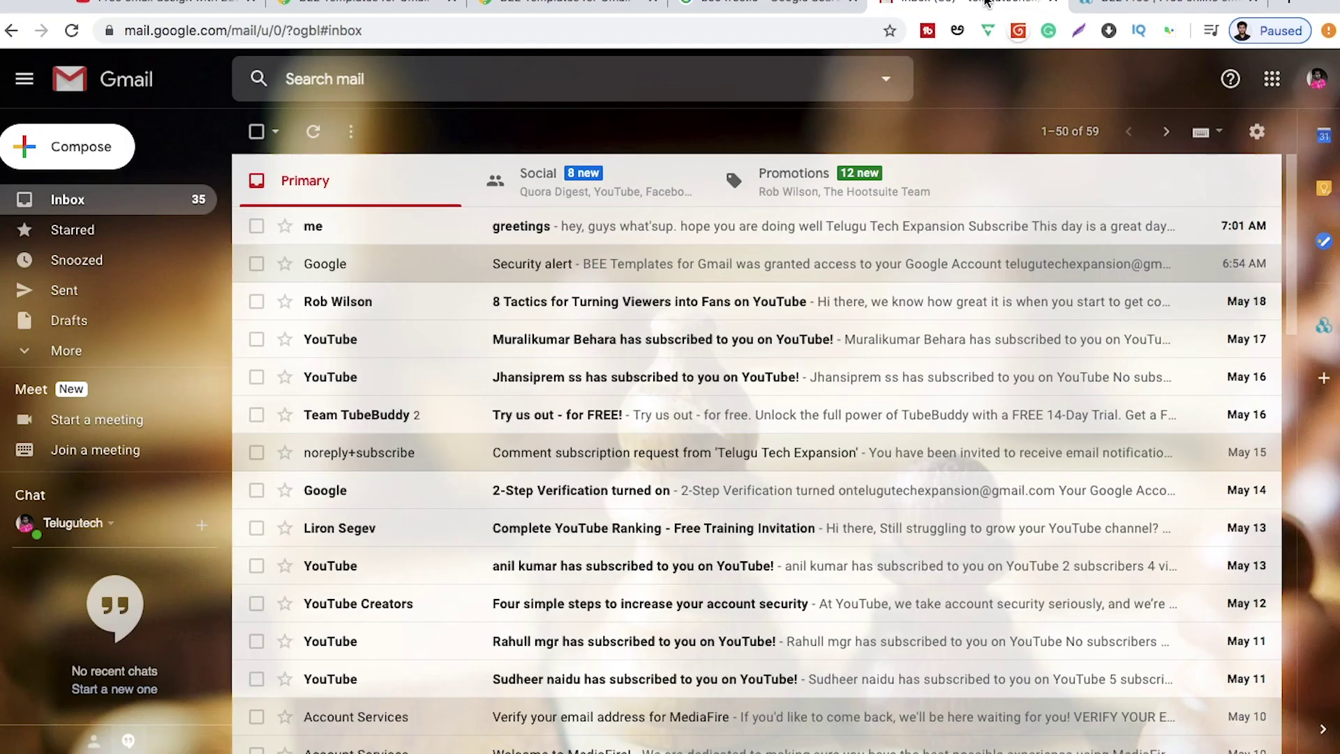
click(314, 134)
click(86, 155)
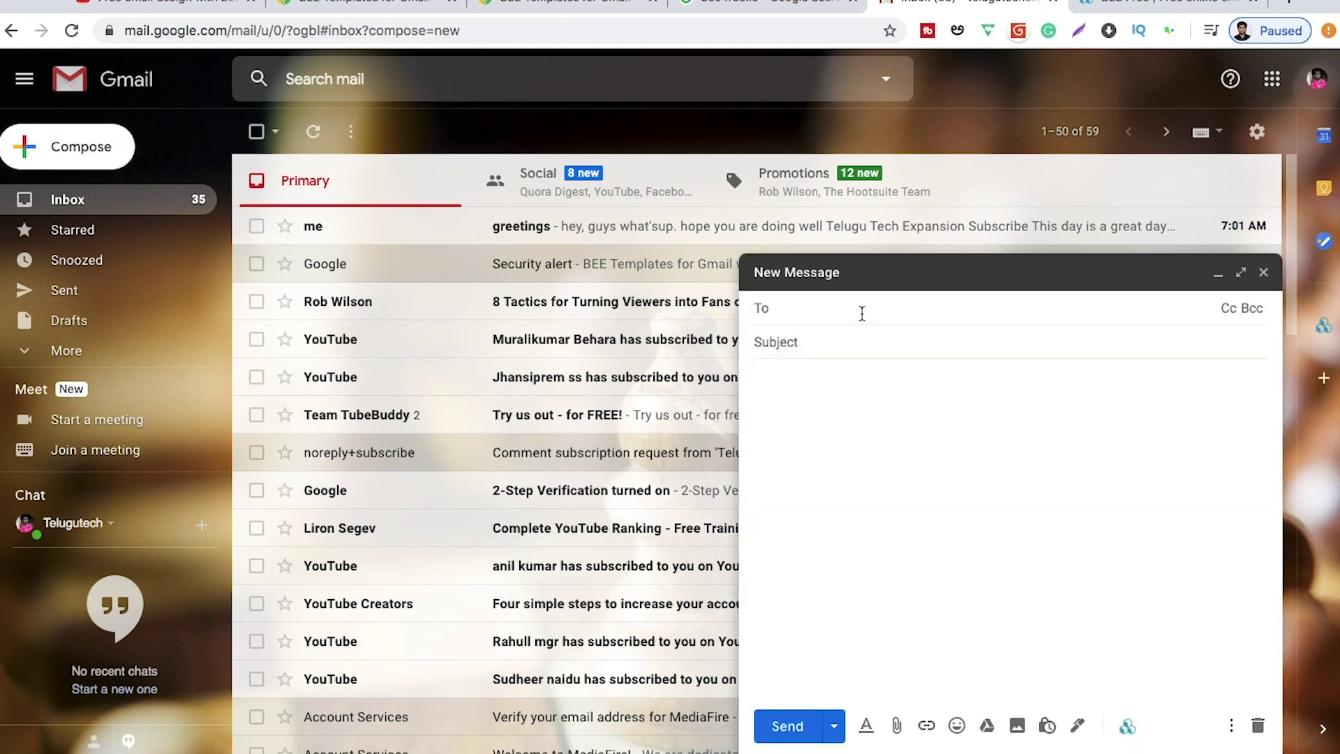
text(teluhu)
key(BackSpace)
key(BackSpace)
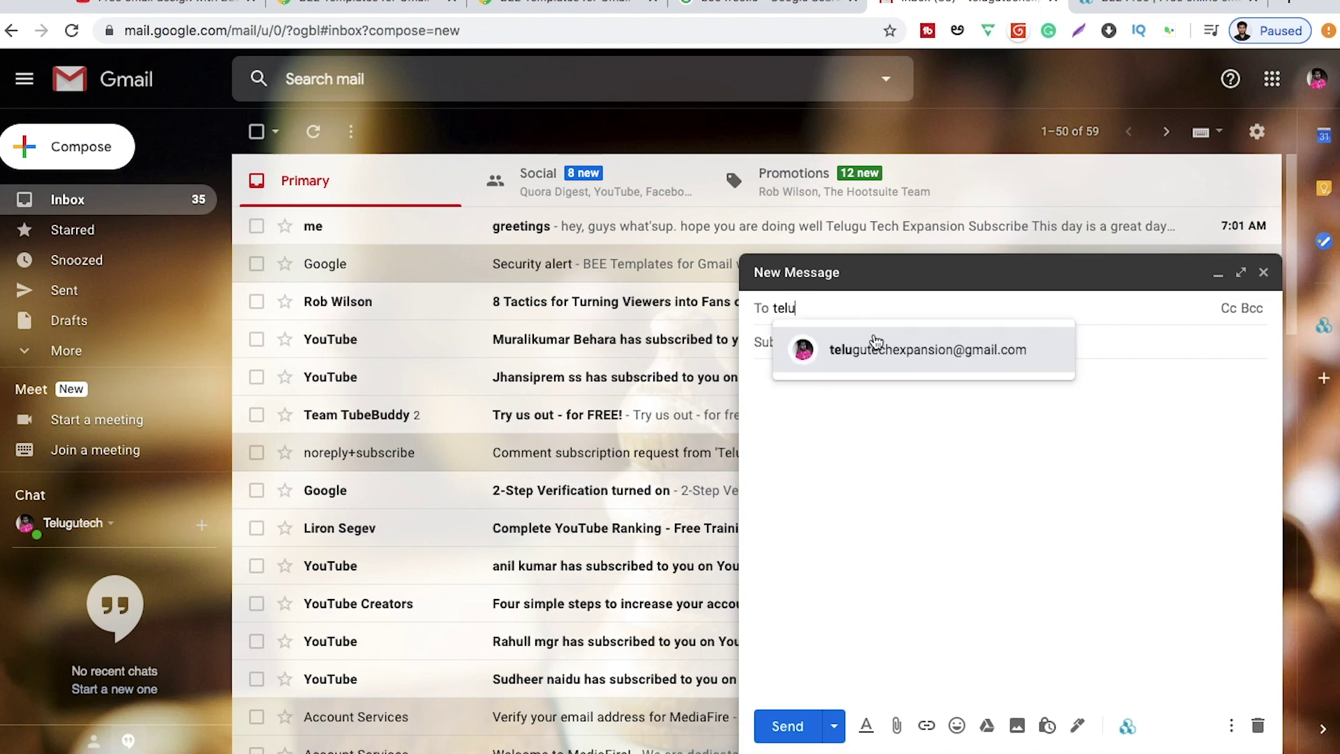
click(899, 362)
- Give the message the subject "whatsupp" and the body text "hey guys whatsup. hello"
click(869, 335)
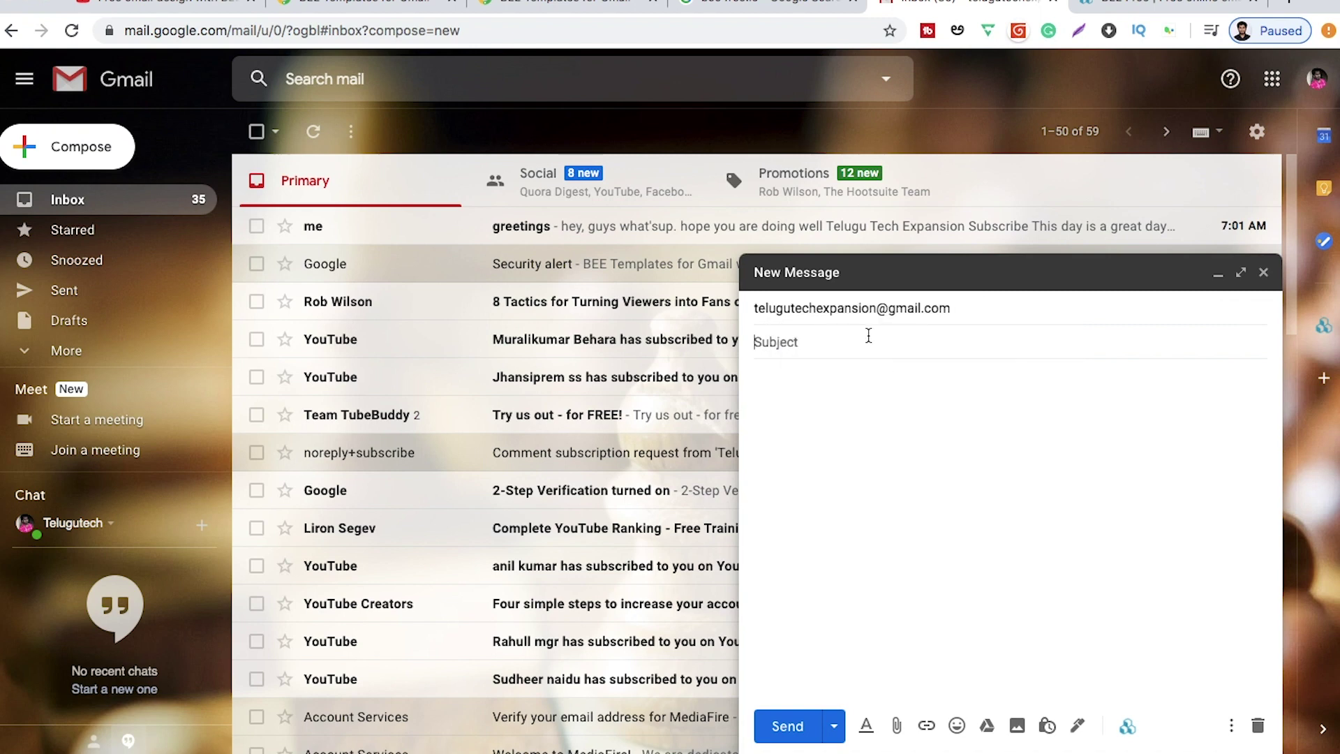
text(whatsupp)
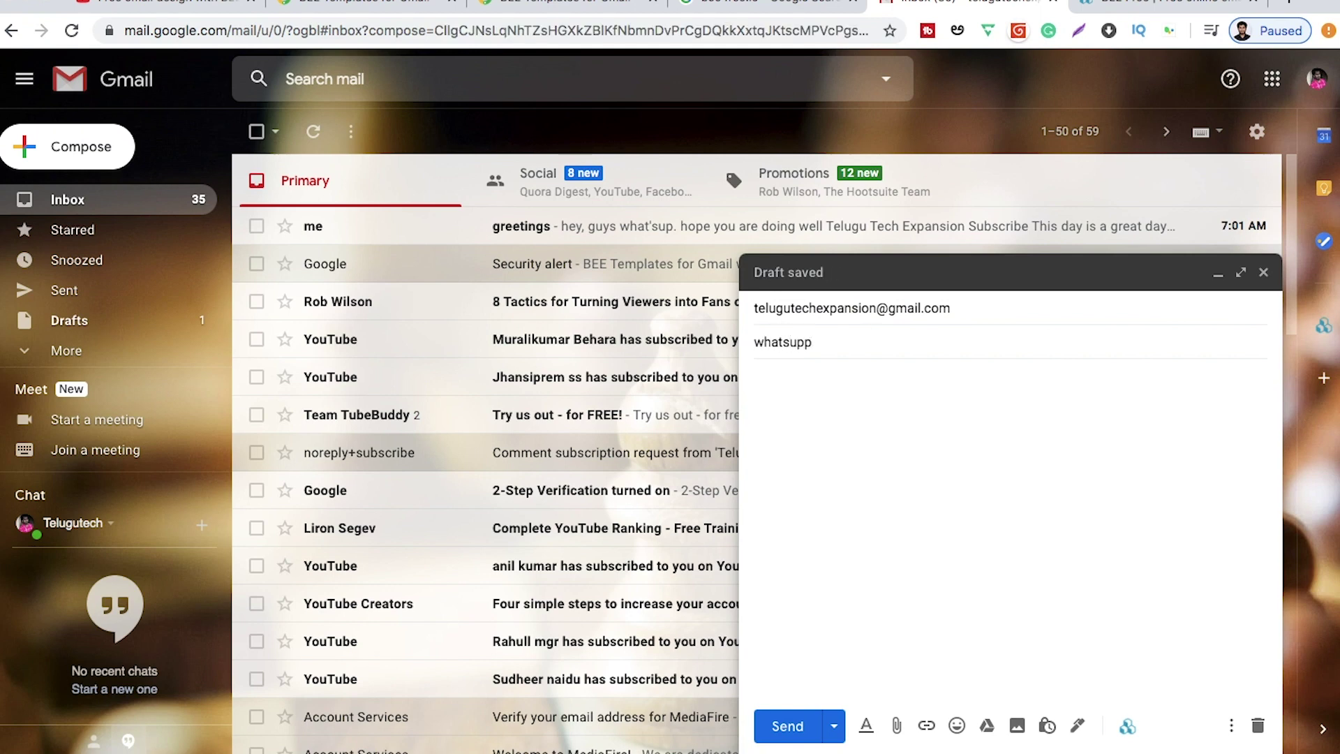
click(912, 396)
text(hey guys whatsup)
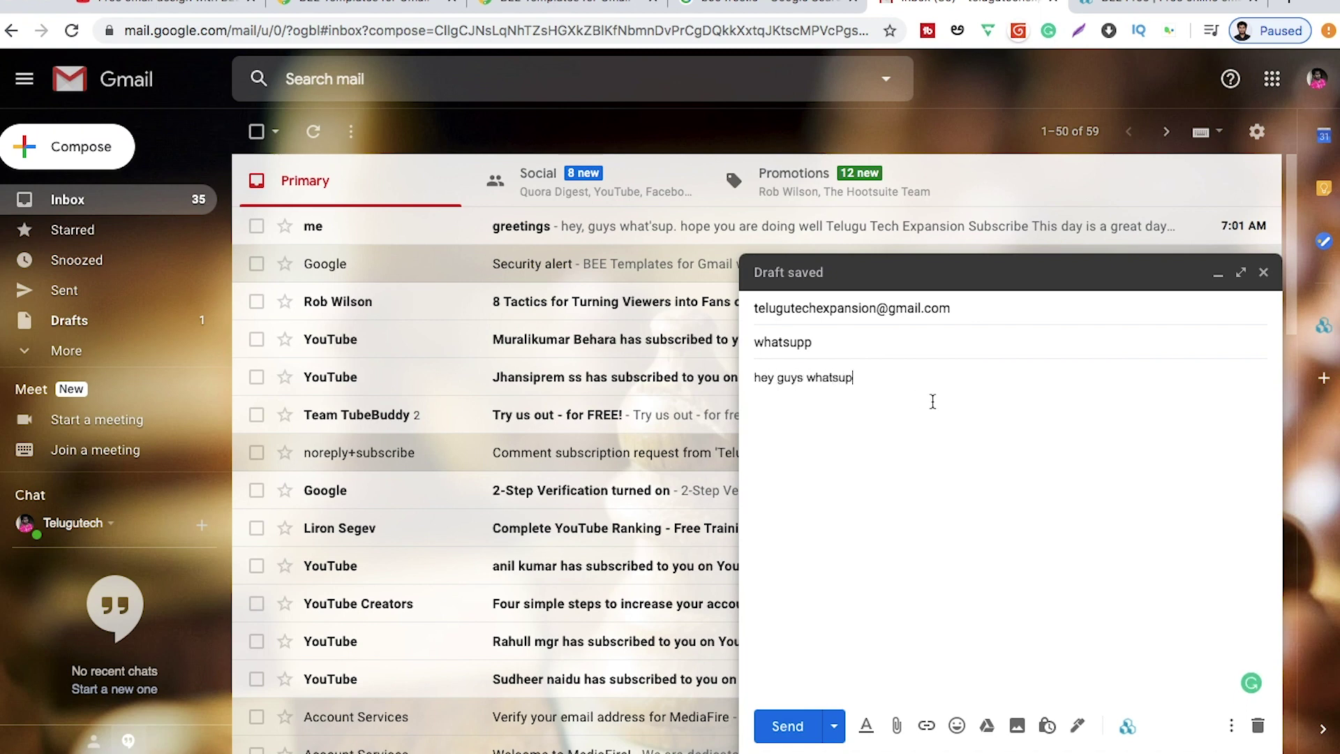
text(.  hello)
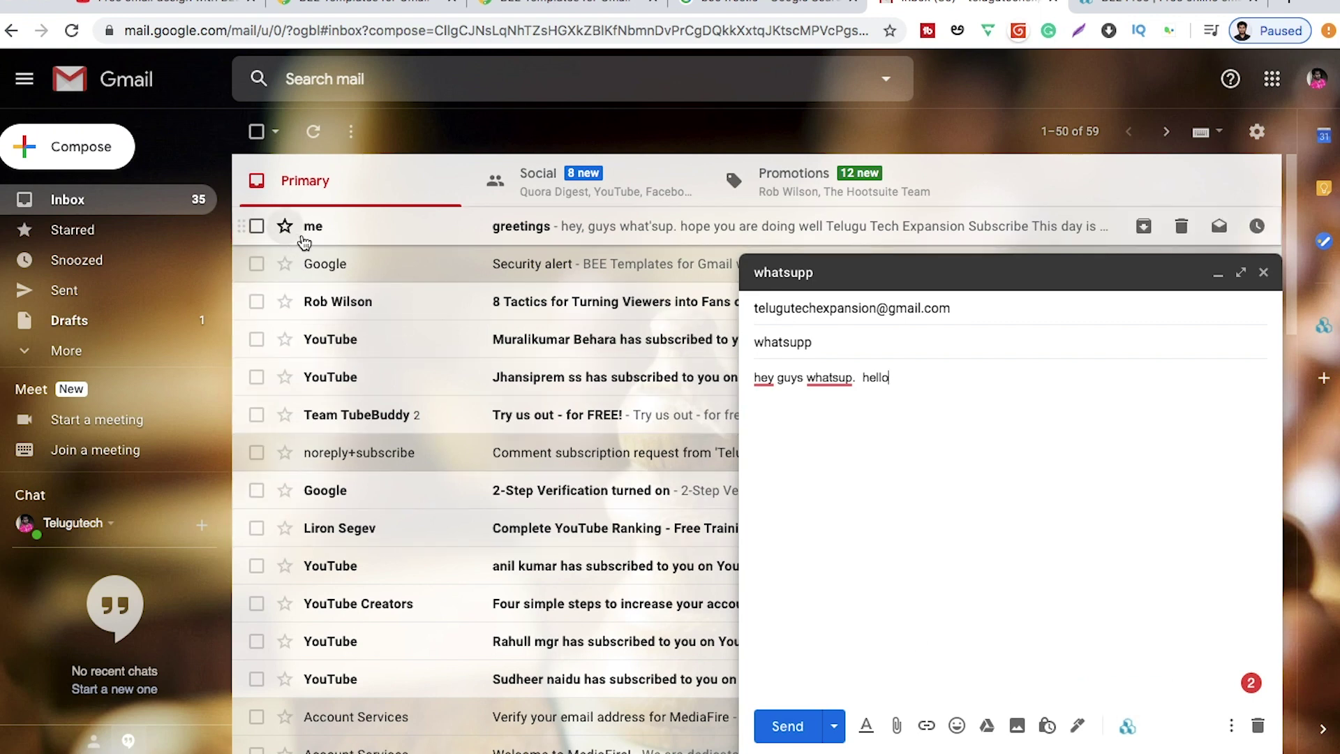
- Open the received "greetings" e-mail, minimize the draft, and examine the whole summer template design down to its social links
double_click(330, 238)
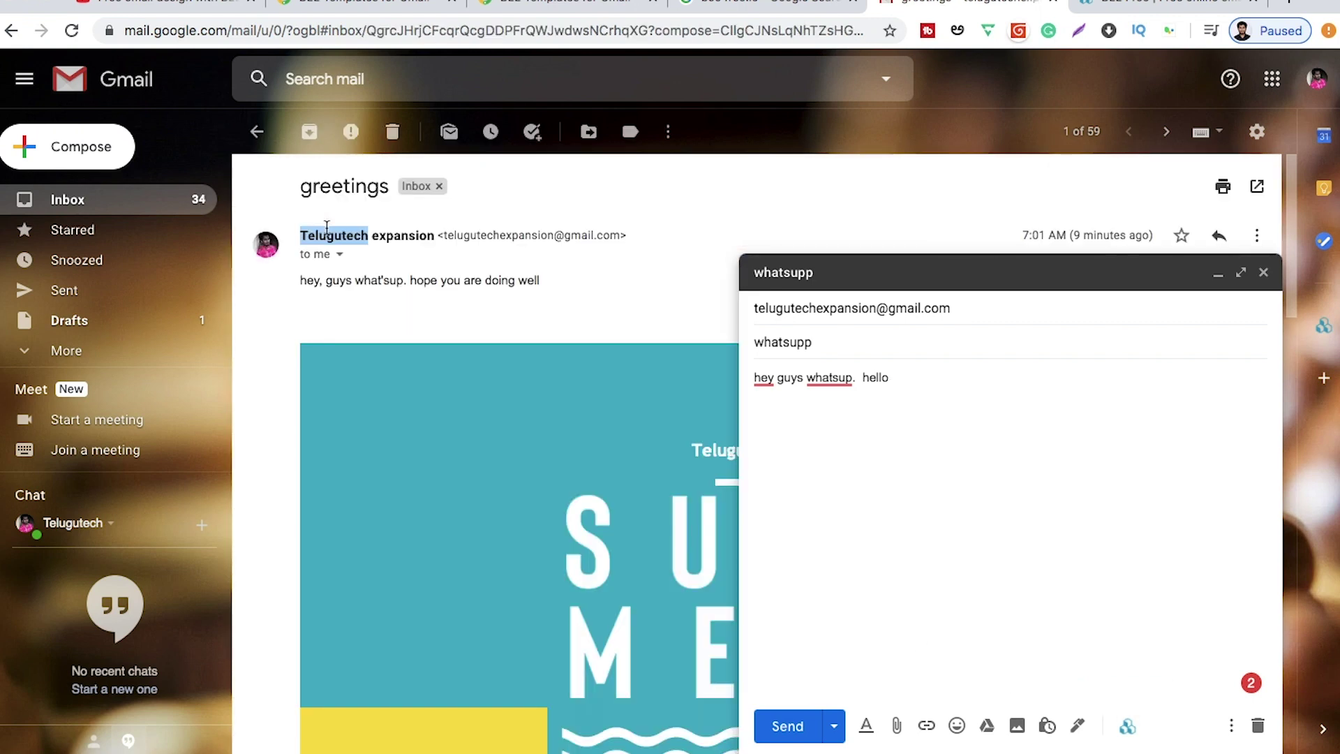
click(1218, 275)
scroll(999, 480, down, 5)
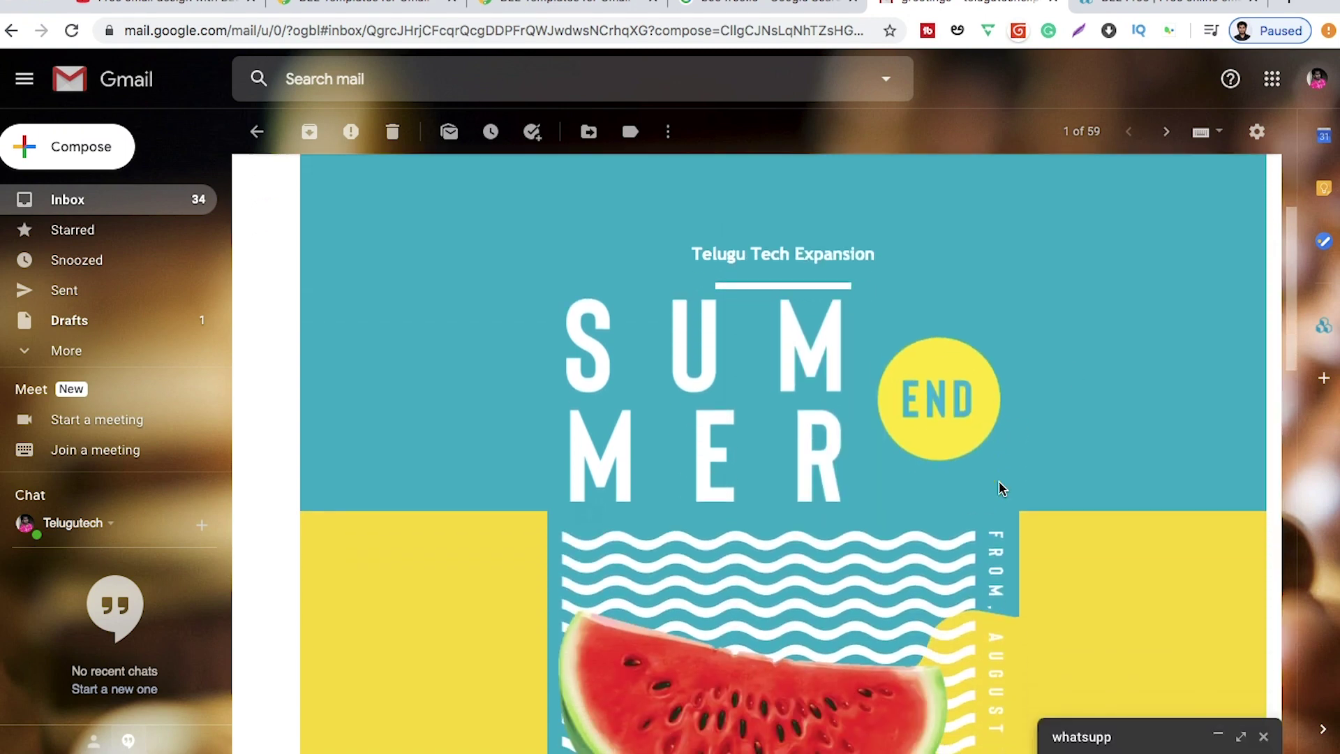
scroll(1000, 487, down, 10)
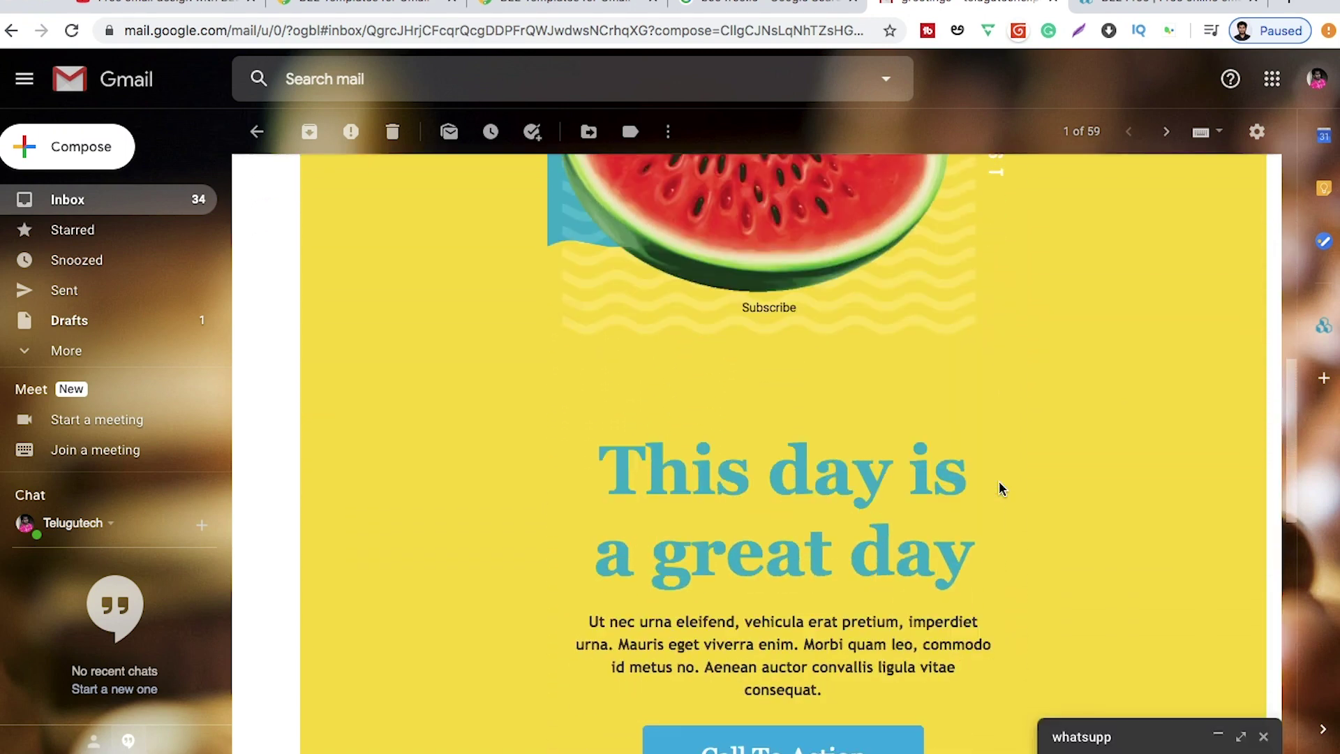
scroll(1000, 488, down, 6)
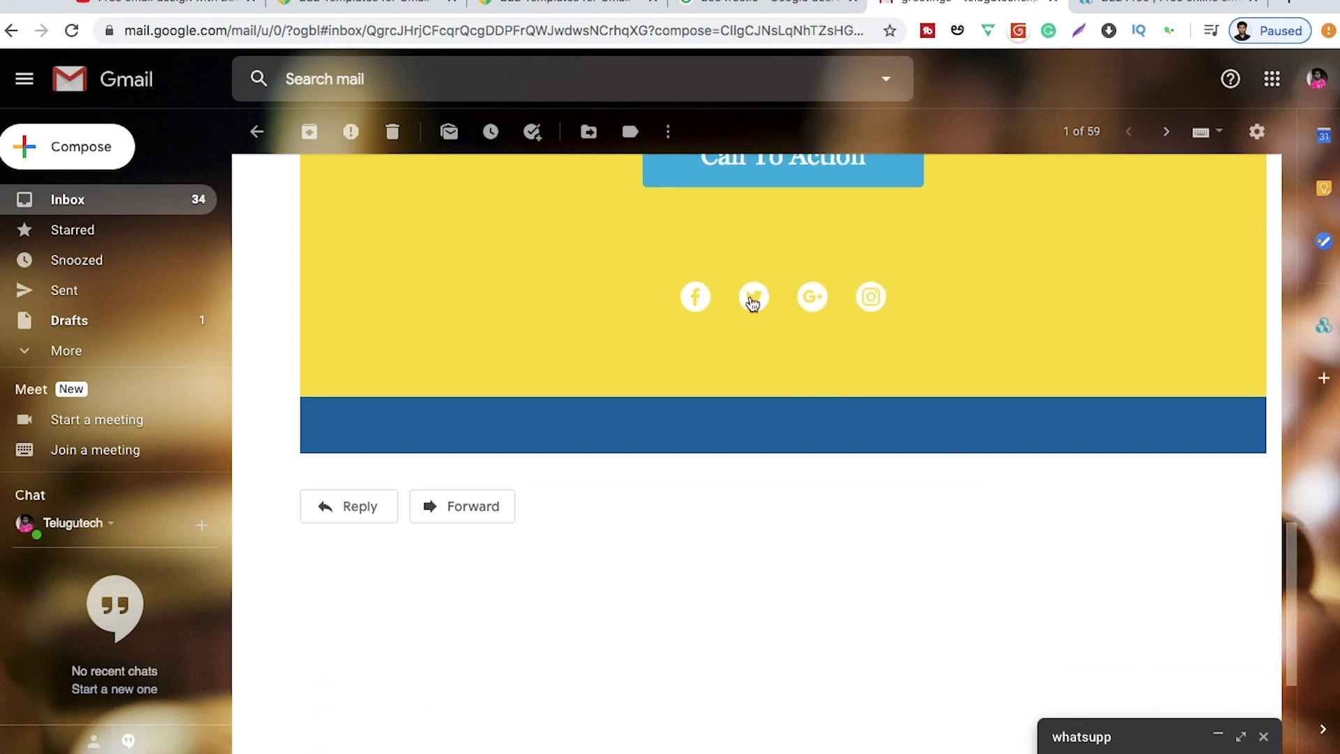
scroll(916, 299, up, 7)
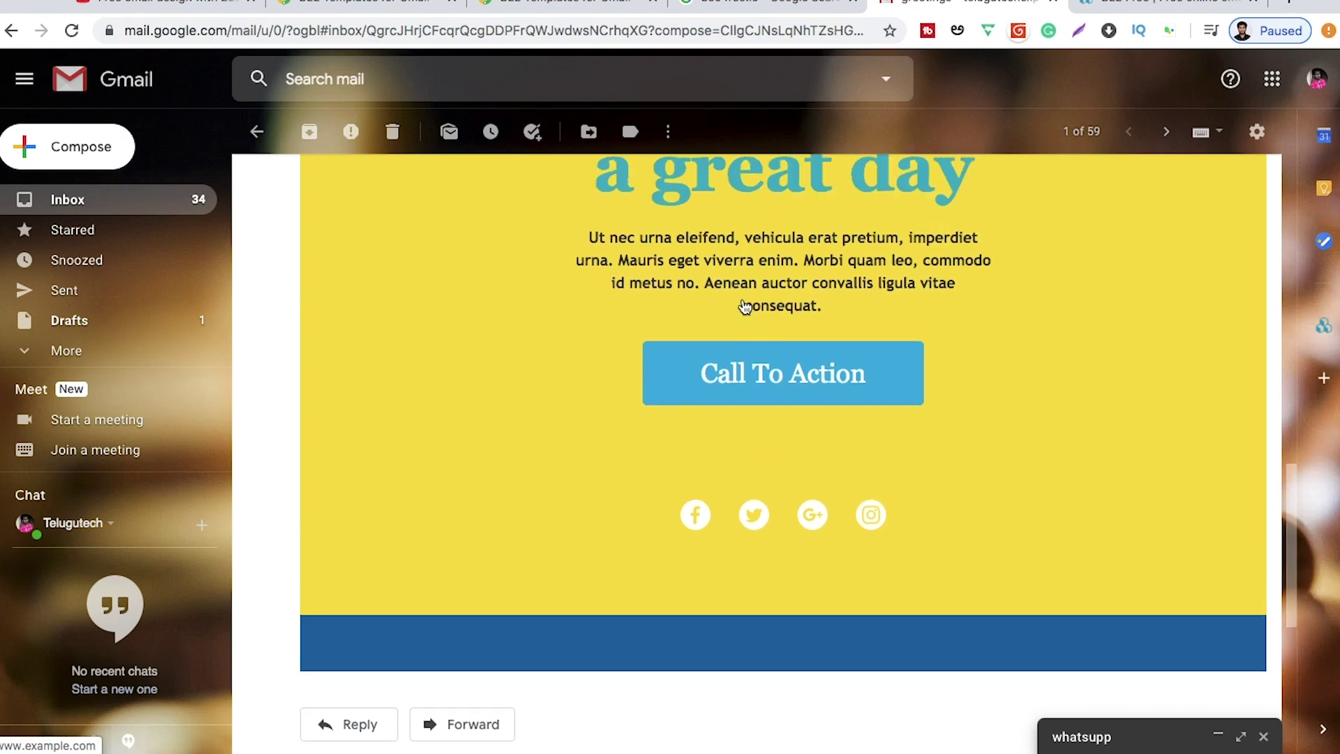
scroll(742, 299, up, 8)
scroll(743, 299, down, 2)
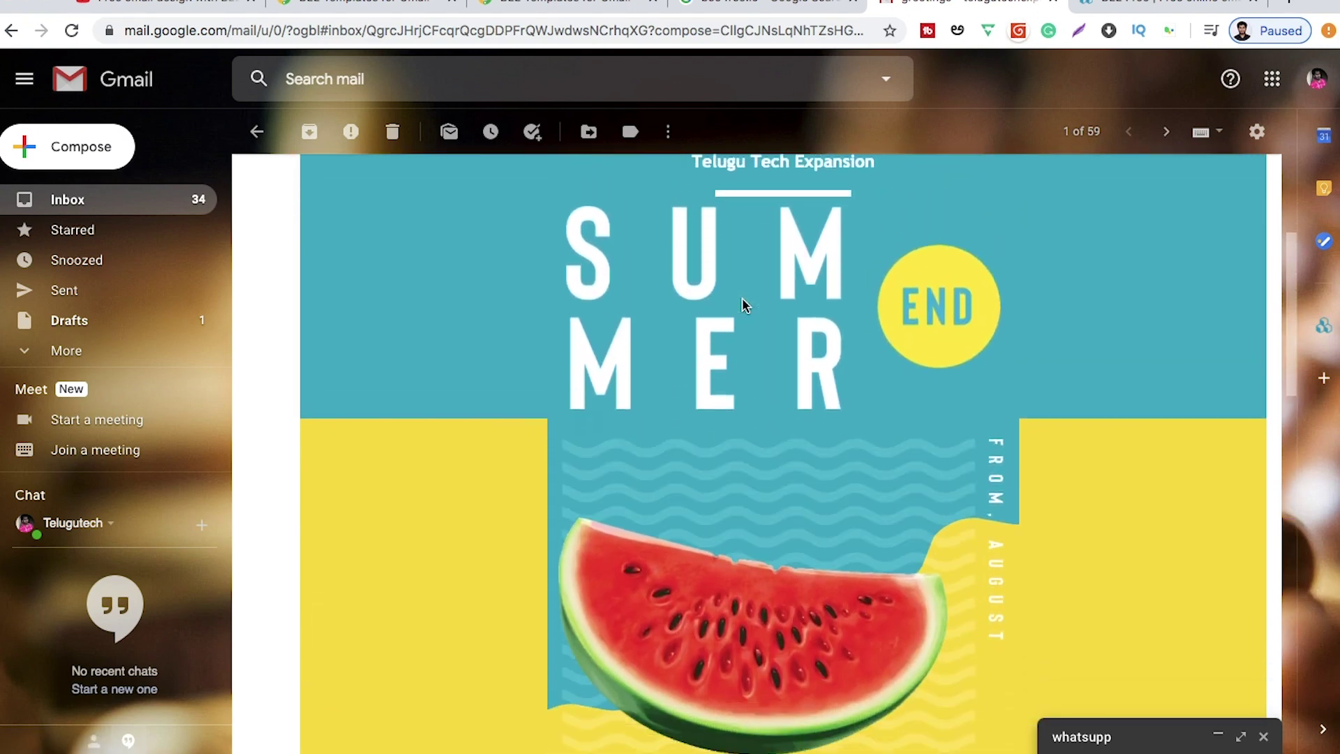
scroll(742, 298, up, 6)
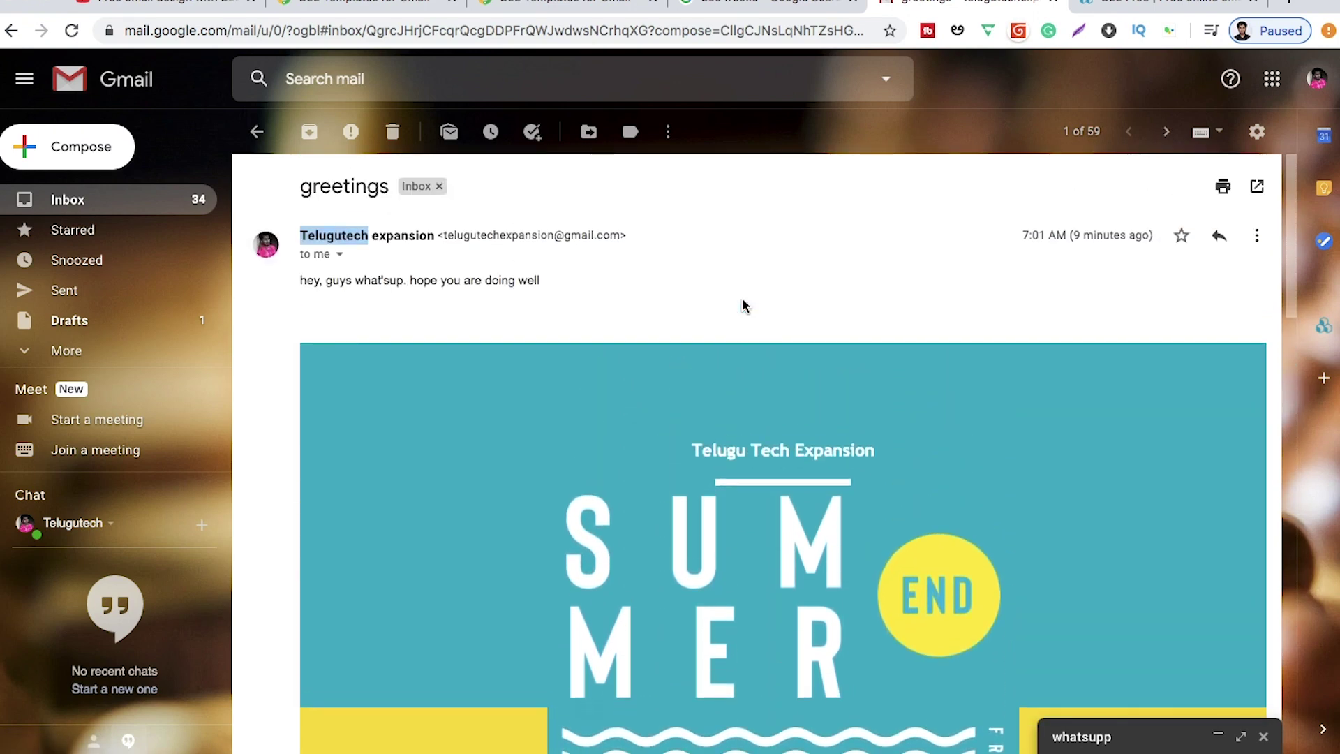
scroll(743, 297, down, 3)
scroll(743, 298, down, 2)
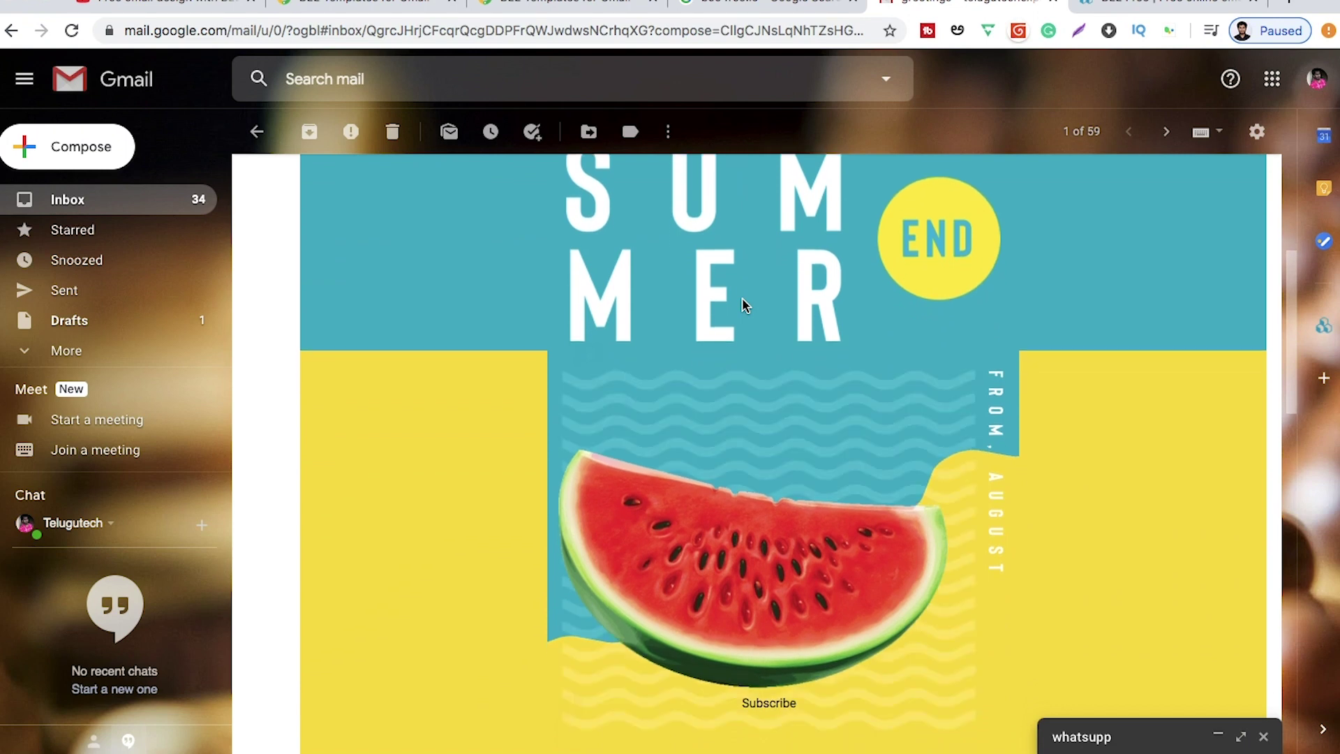
scroll(743, 298, up, 5)
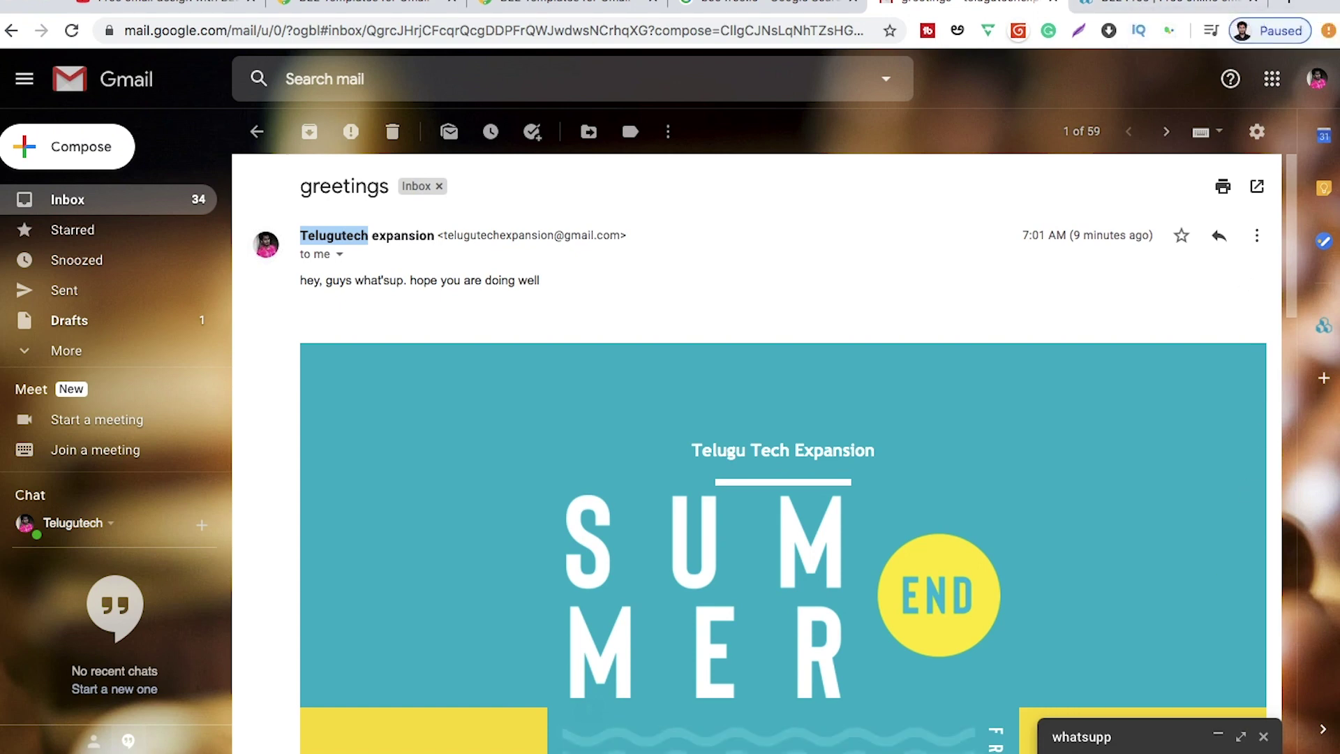
- Enlarge the "whatsupp" draft, launch the BEE Templates add-on in it and review the template categories
click(1243, 732)
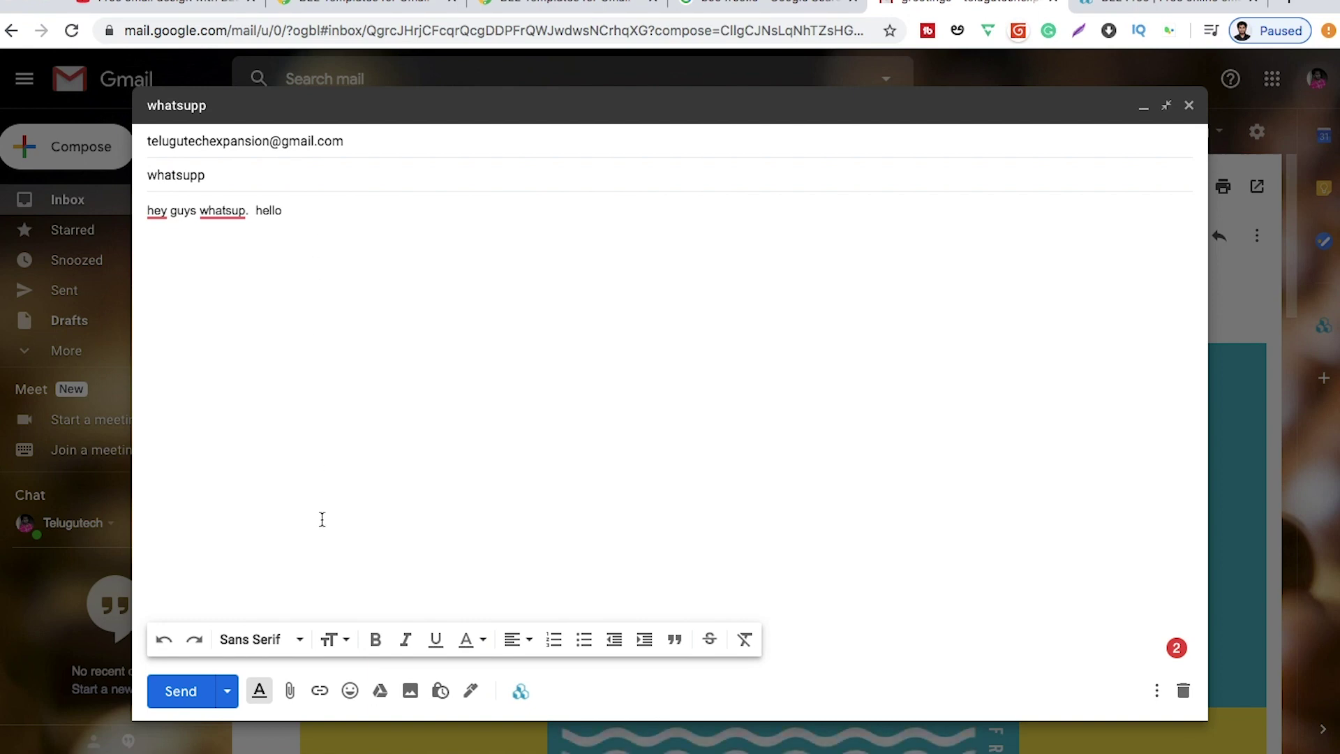
click(520, 692)
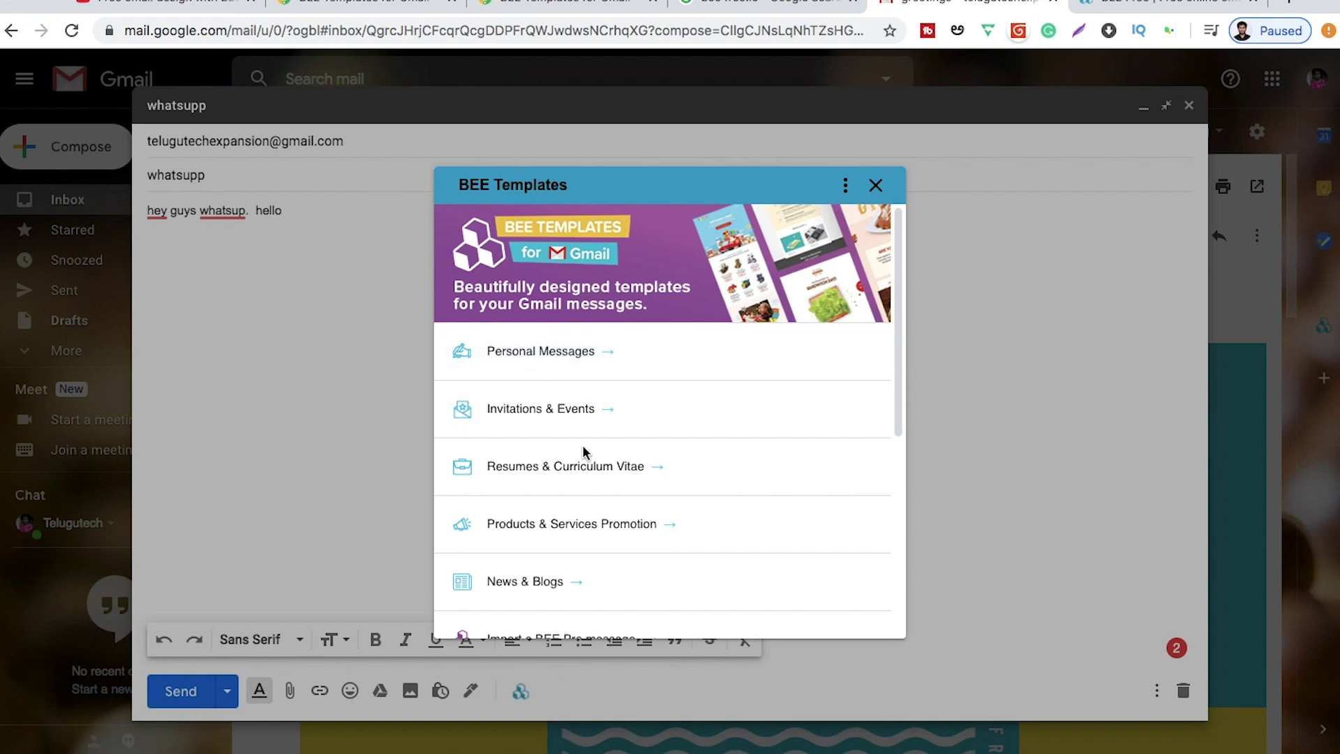
scroll(592, 549, down, 5)
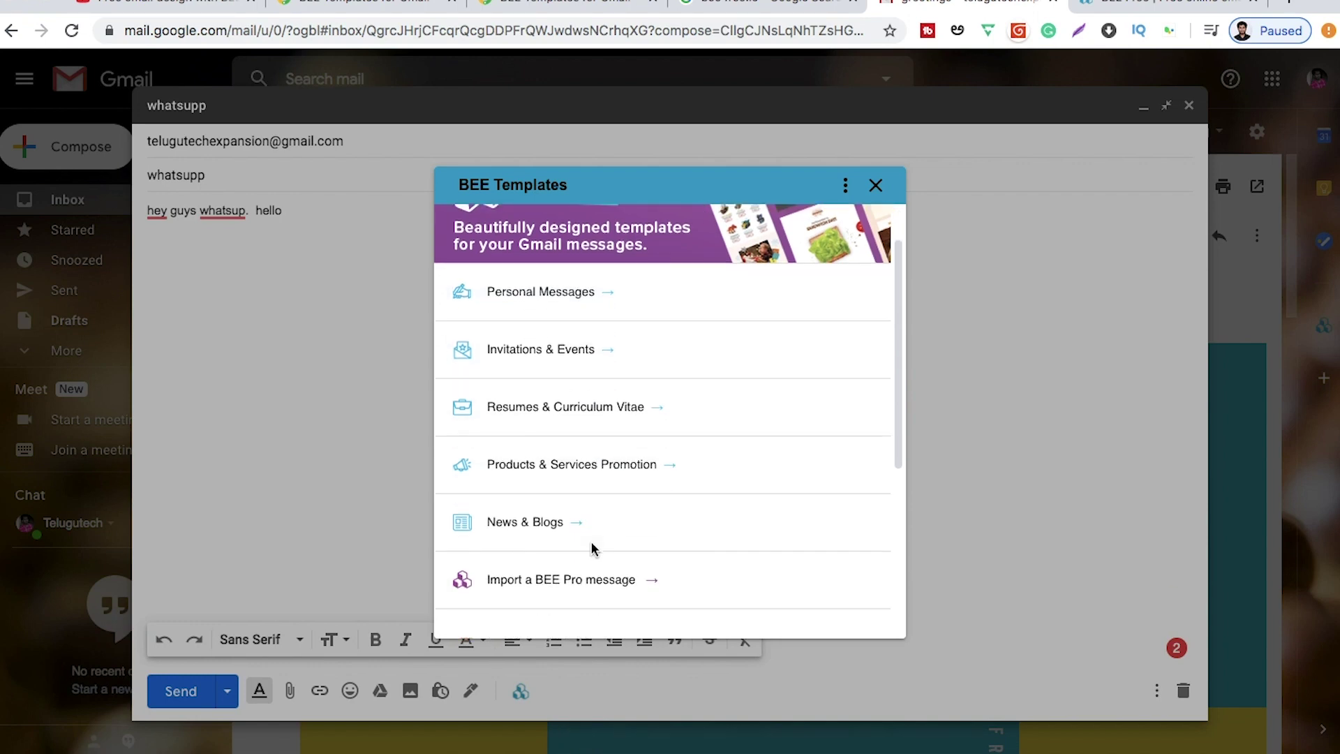
scroll(593, 551, up, 3)
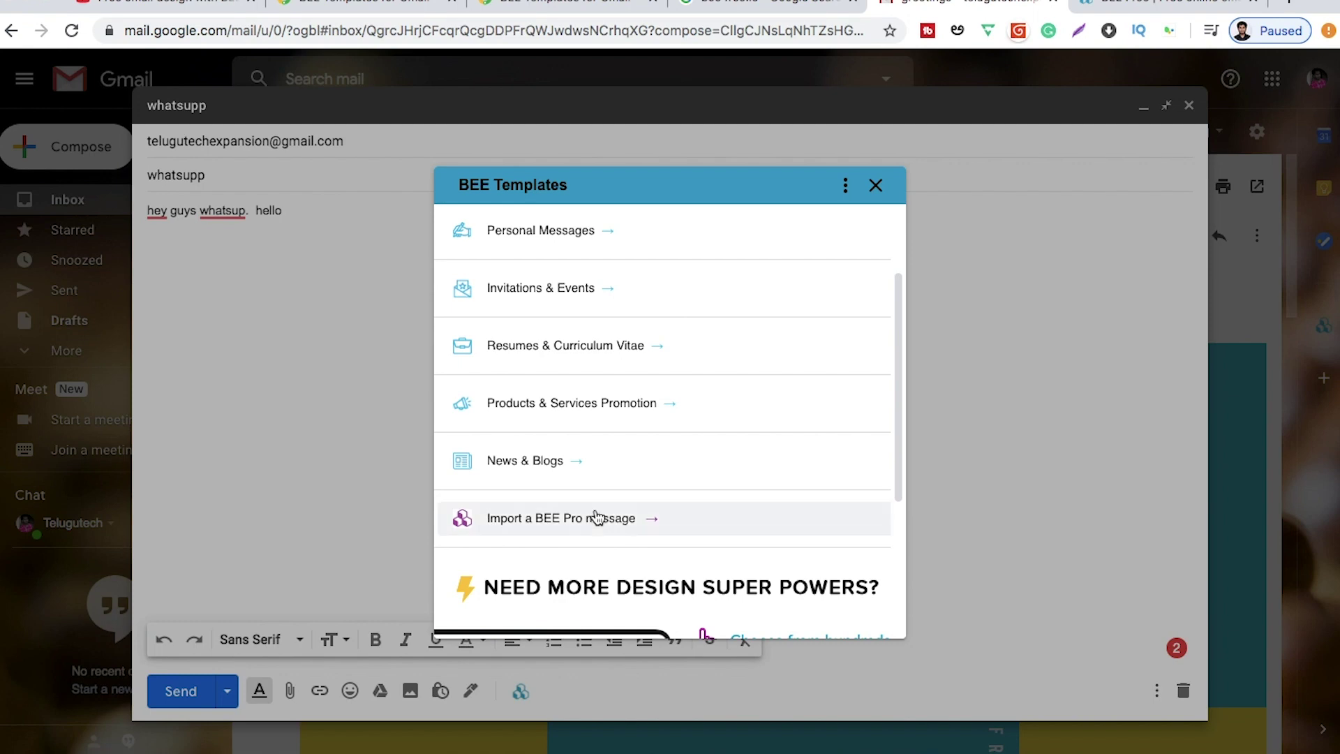
scroll(595, 437, up, 2)
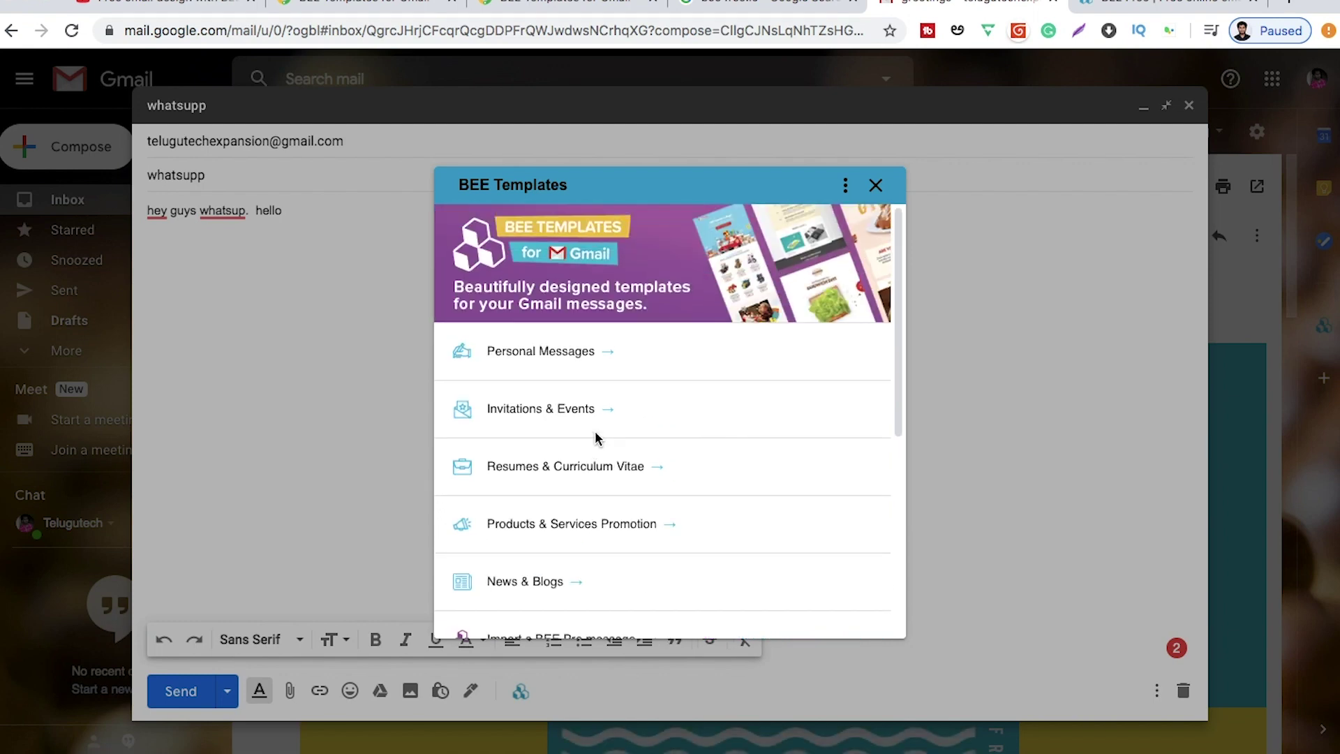
- Open the Personal Messages category and browse its designs, from the Valentine's Day template through the Easter, summer and baby announcement ones
click(525, 363)
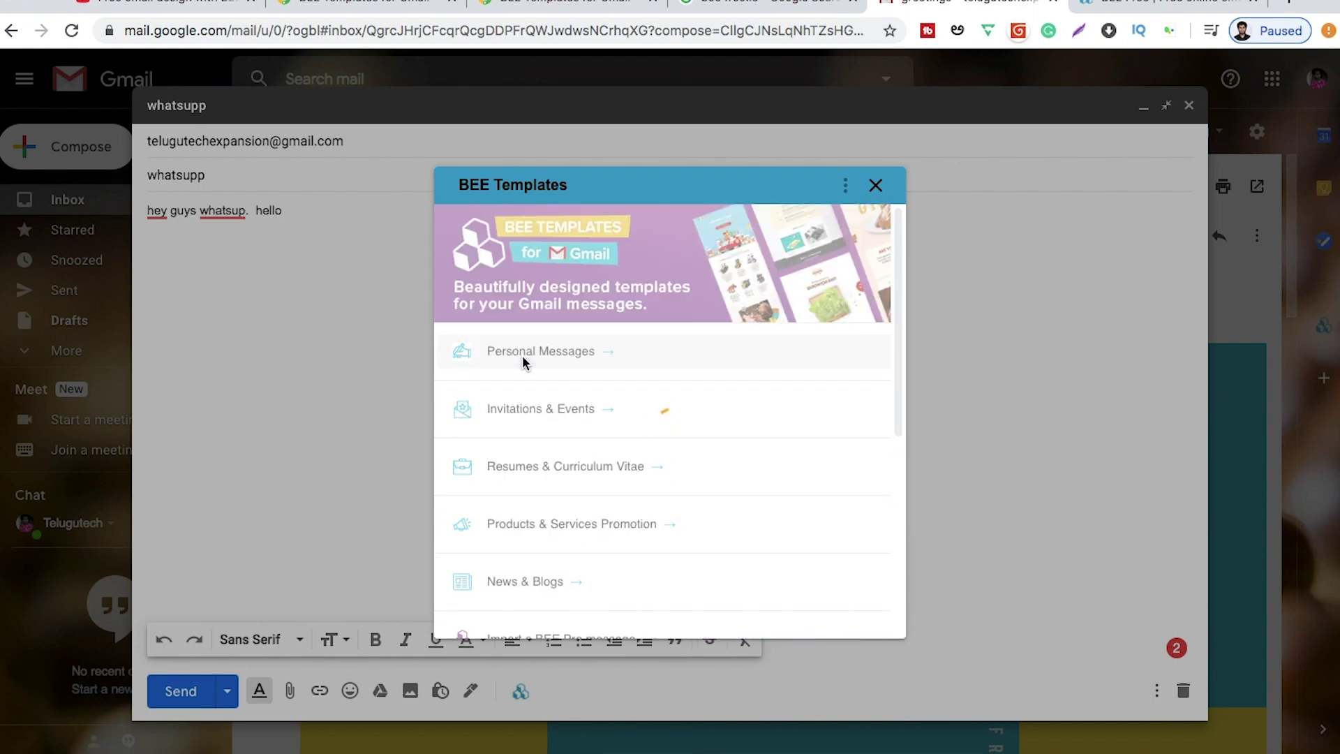
scroll(673, 487, down, 10)
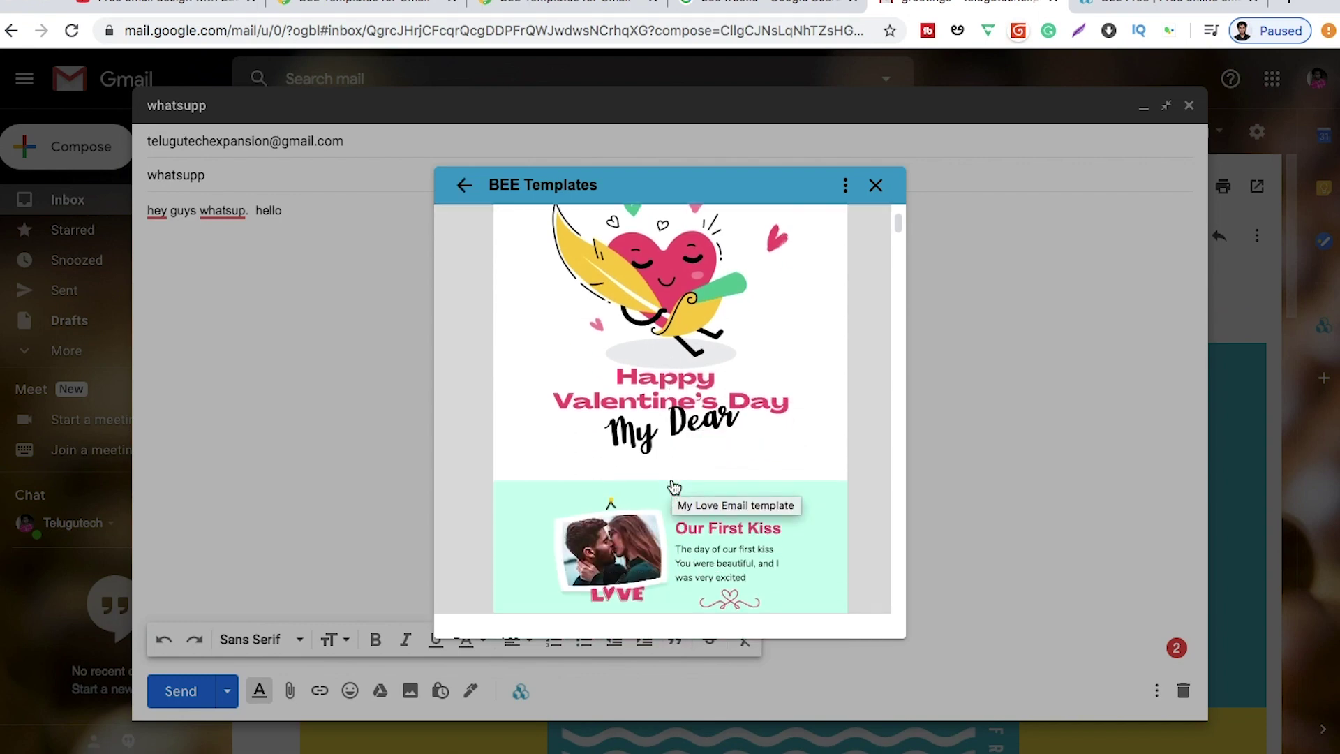
scroll(674, 486, down, 8)
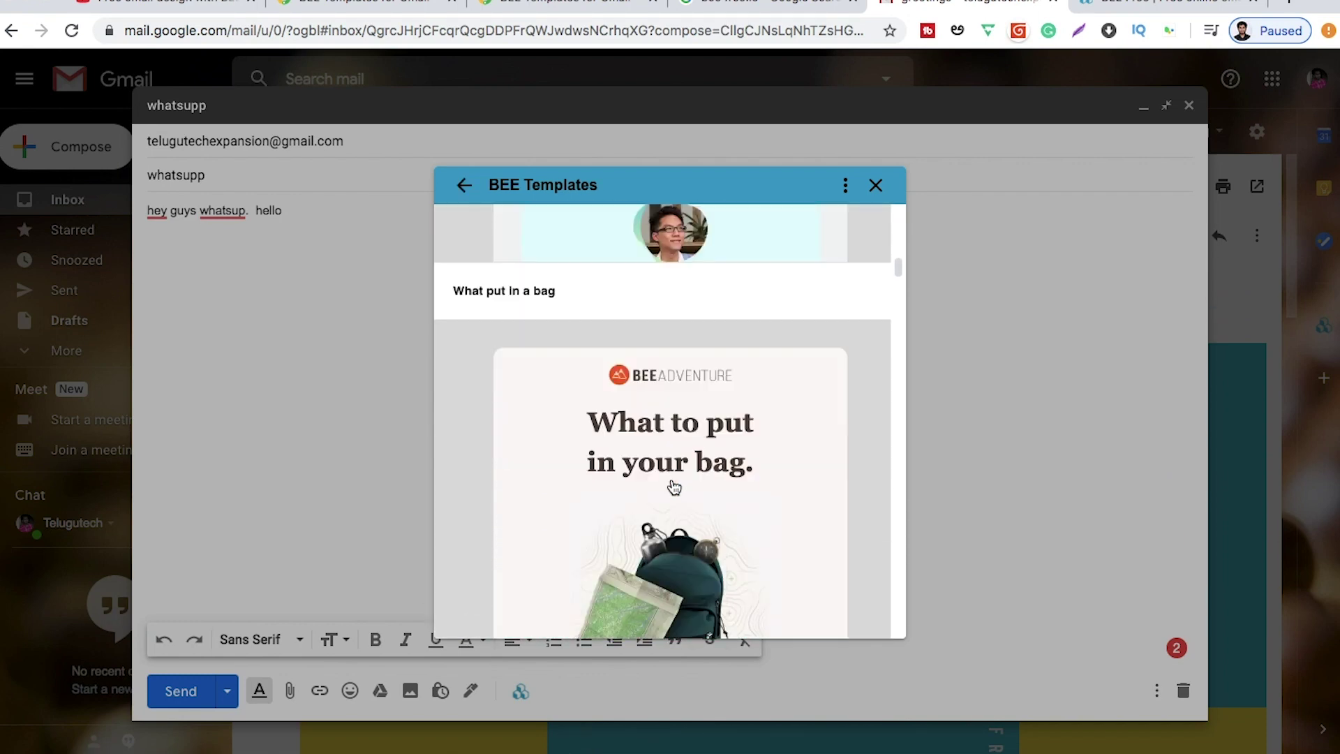
scroll(673, 486, up, 4)
scroll(673, 486, up, 1)
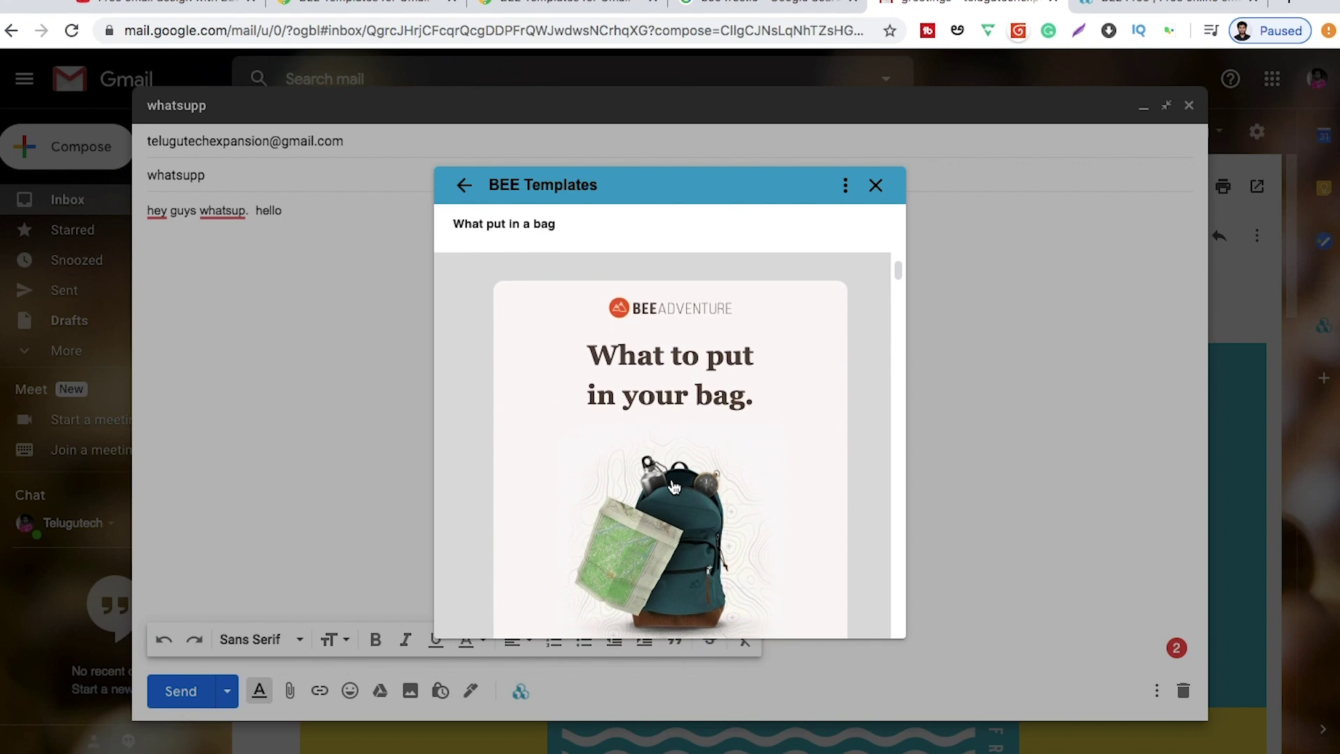
scroll(673, 487, down, 8)
scroll(673, 487, down, 10)
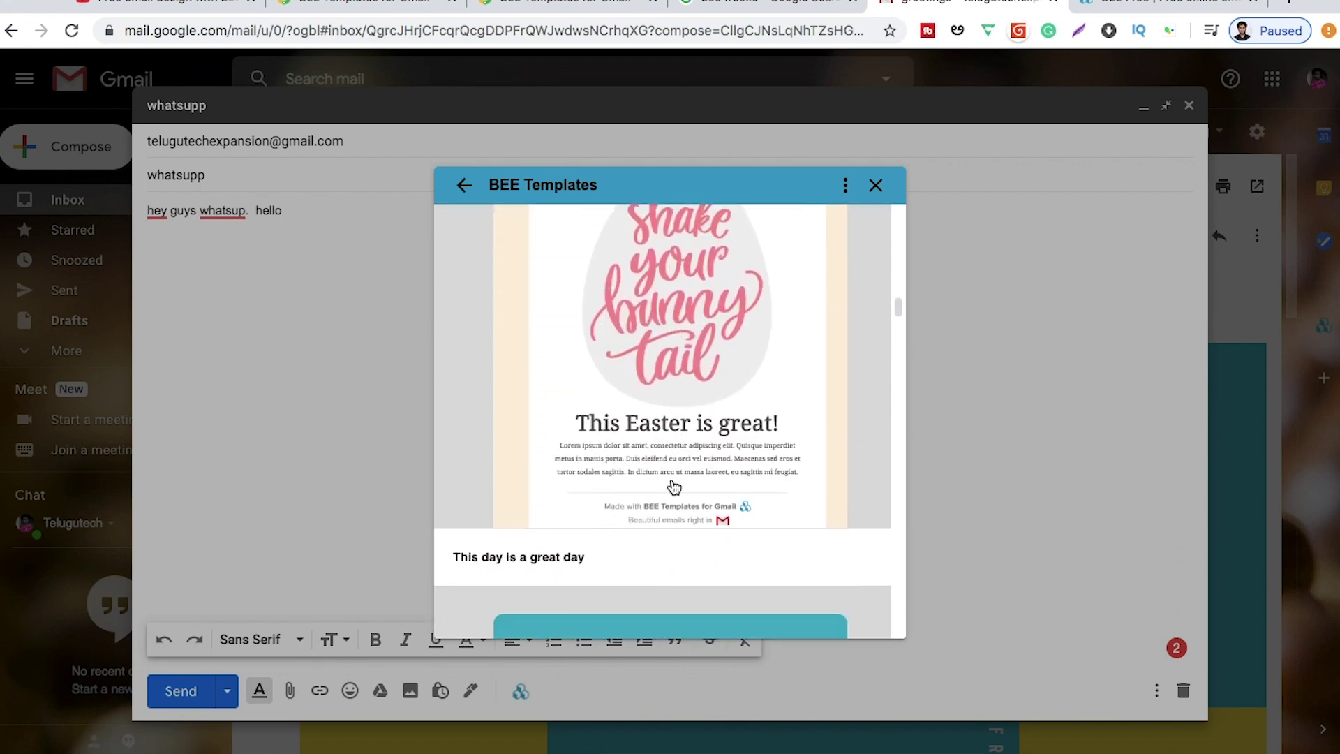
scroll(674, 487, down, 2)
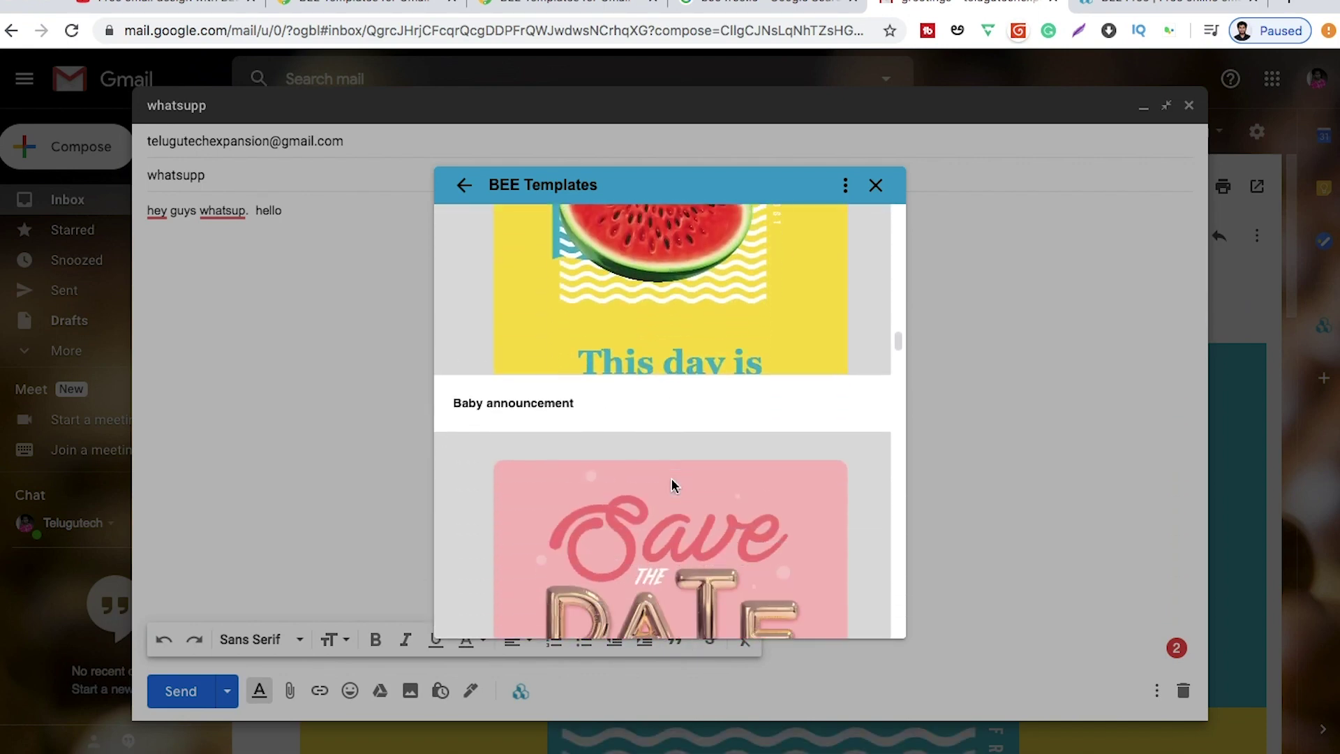
scroll(673, 487, up, 15)
scroll(674, 487, down, 5)
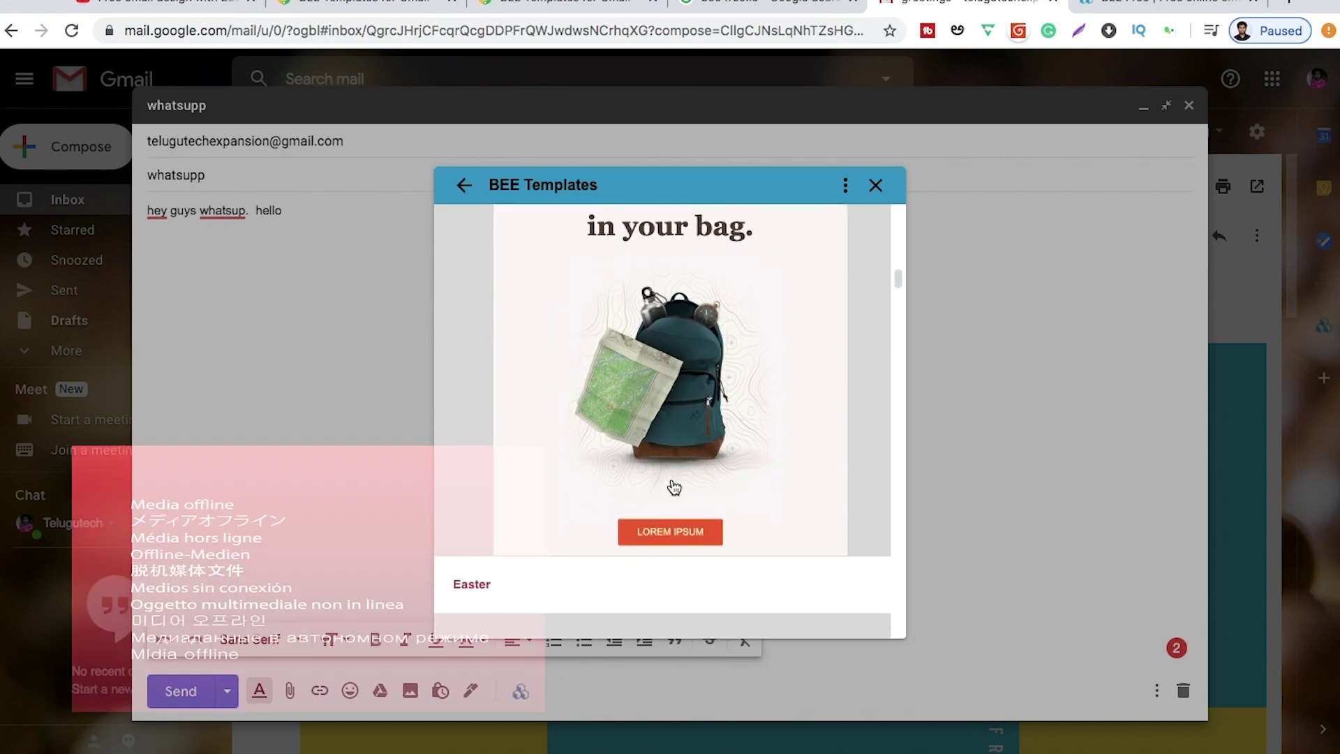
scroll(673, 487, down, 8)
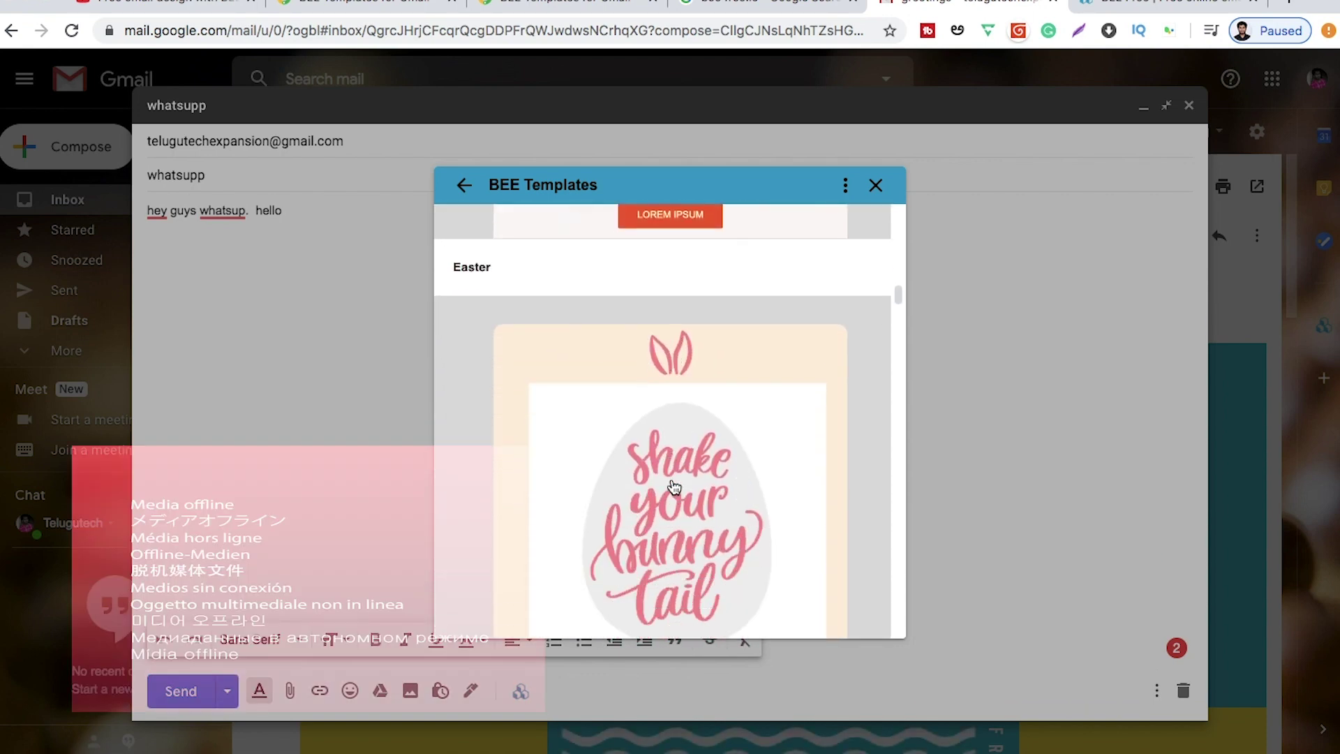
scroll(673, 486, down, 10)
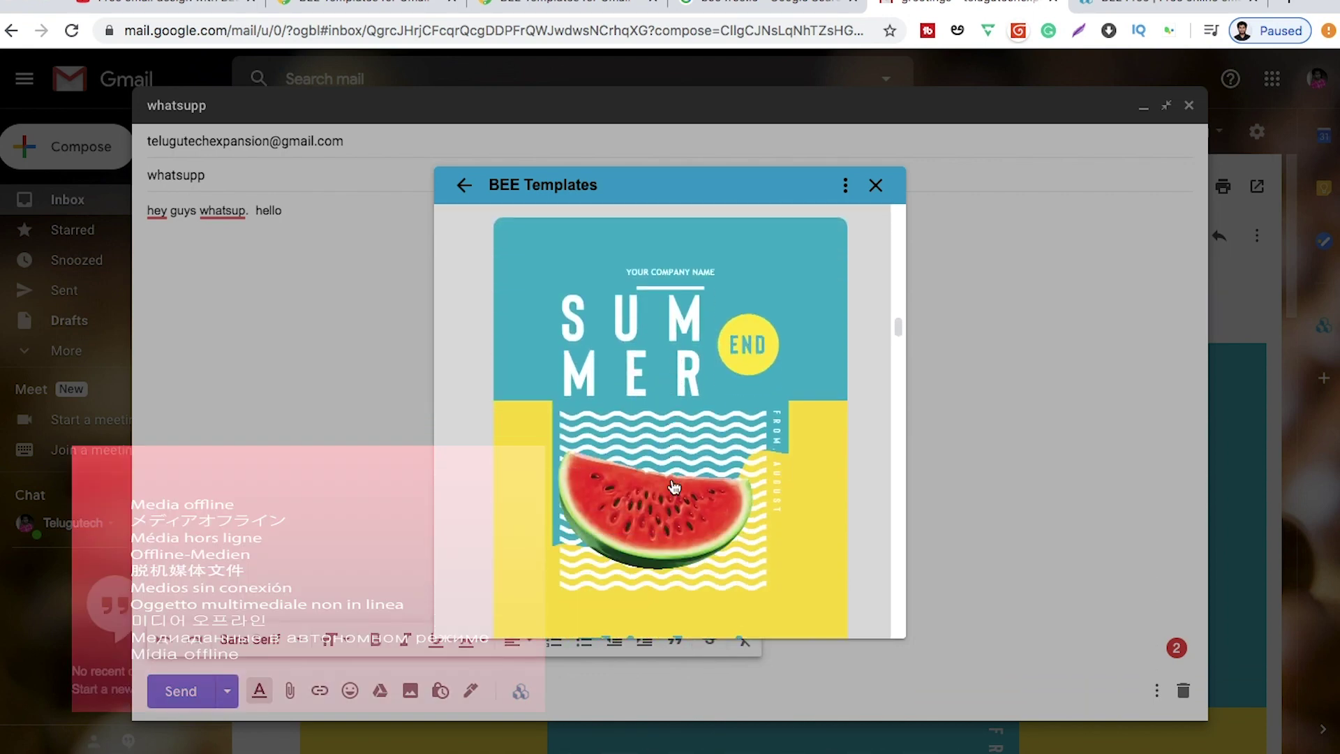
scroll(674, 486, down, 12)
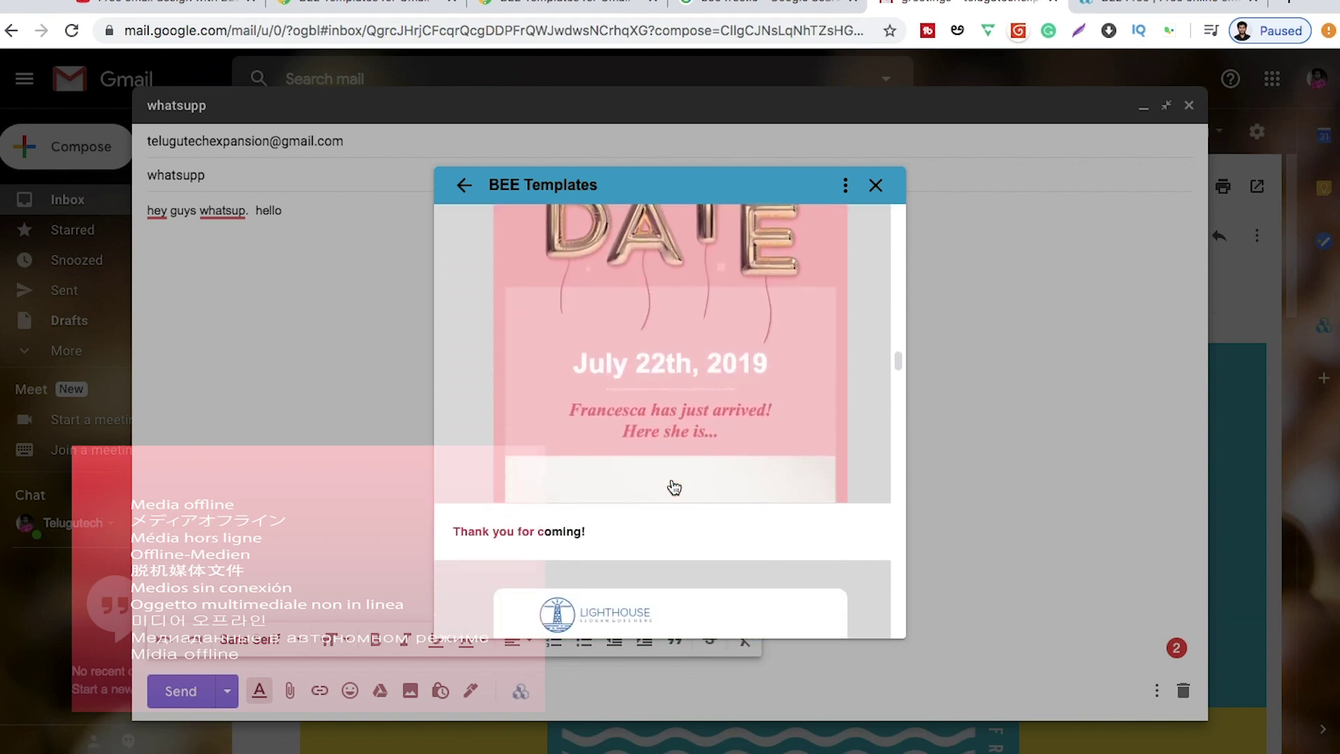
- Find the Happy Birthday template with the gift boxes above the Christmas one and insert it into the message
scroll(673, 486, down, 5)
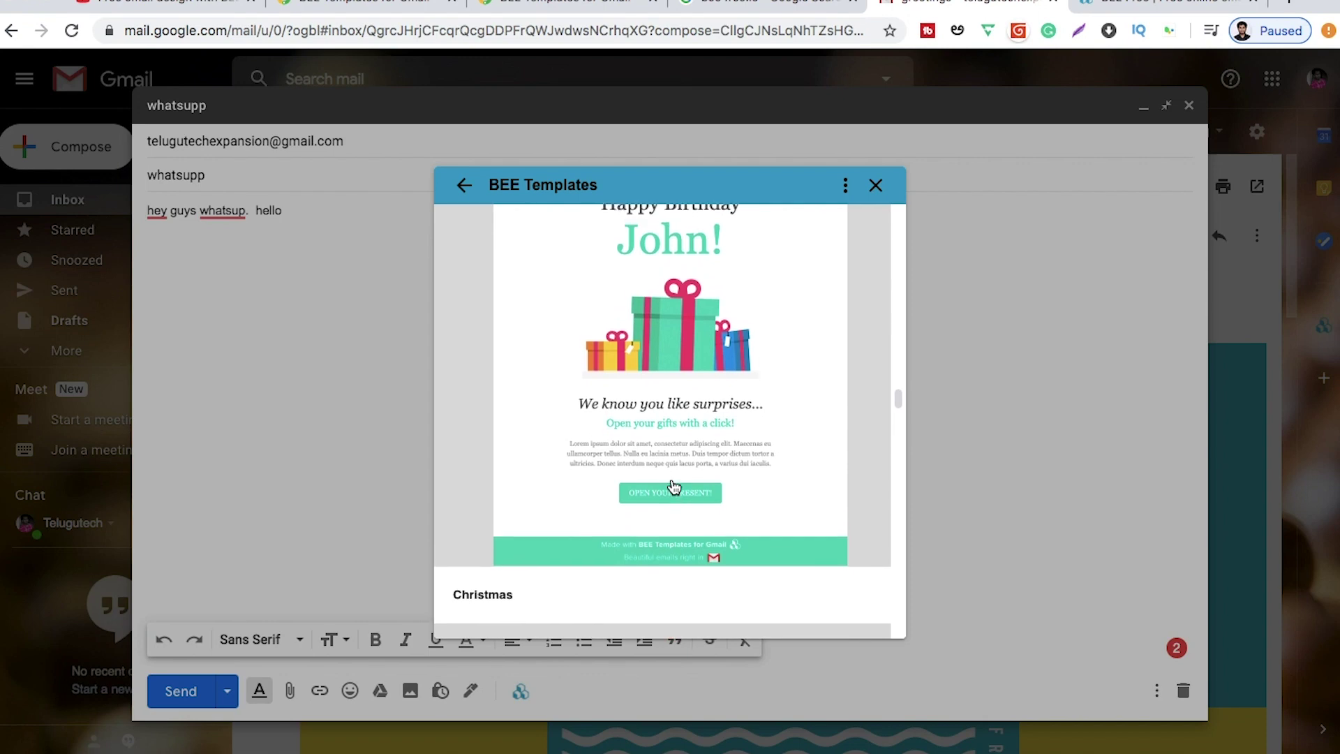
scroll(673, 486, up, 1)
scroll(673, 487, down, 5)
scroll(673, 486, up, 5)
scroll(673, 486, down, 1)
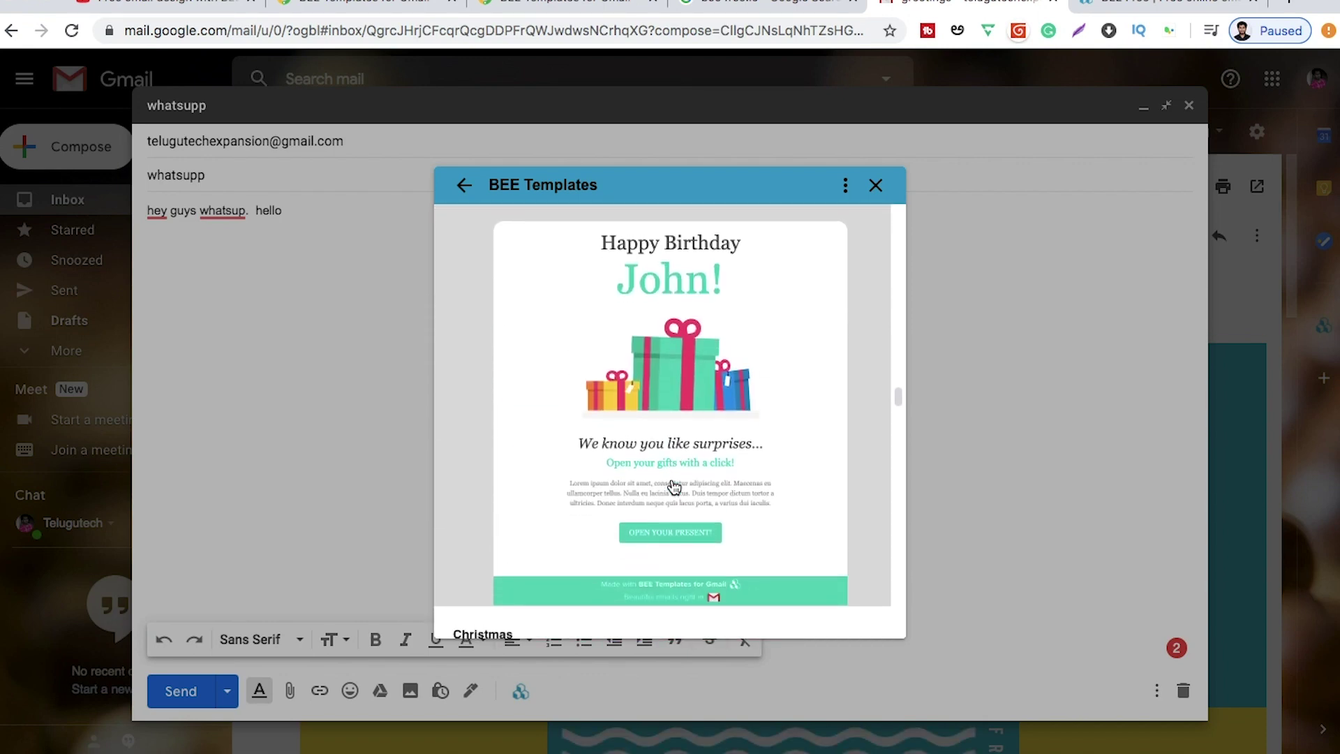
click(673, 487)
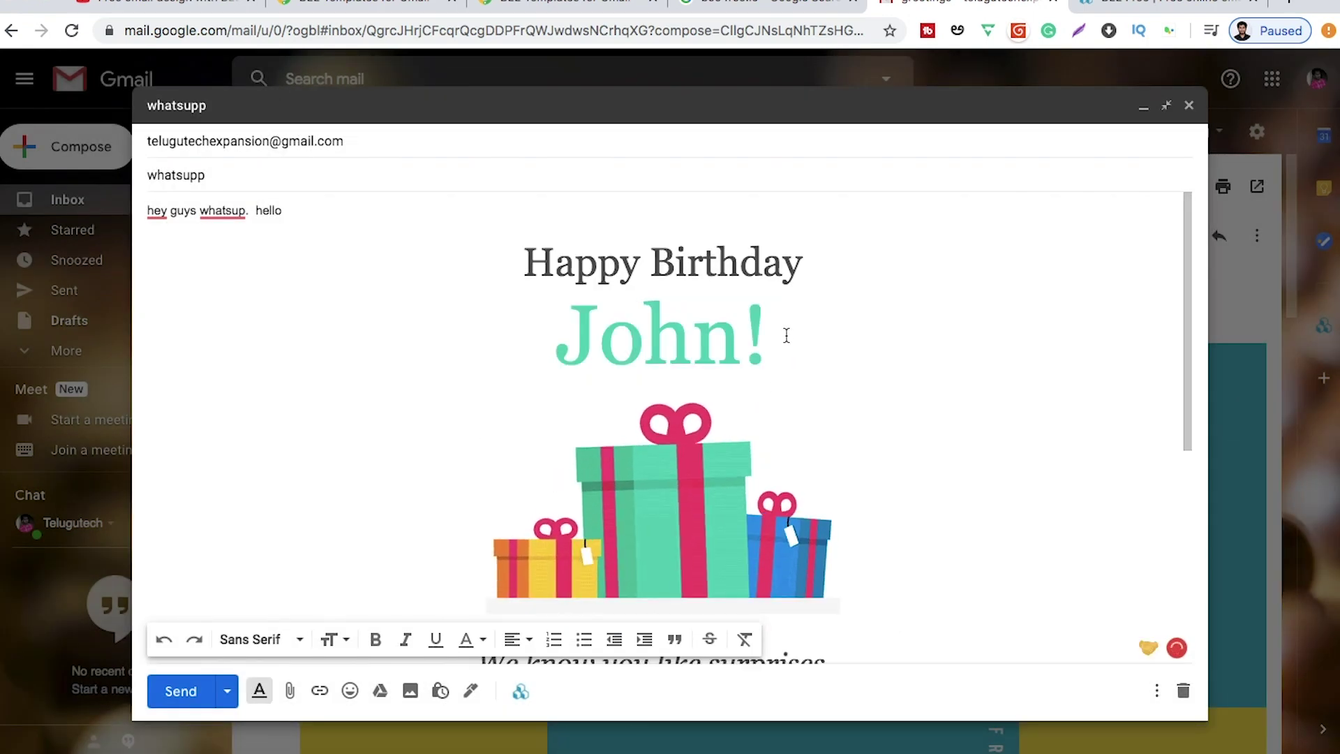
- Replace the name John in the birthday heading with the recipient's first name, keeping the exclamation mark
click(745, 332)
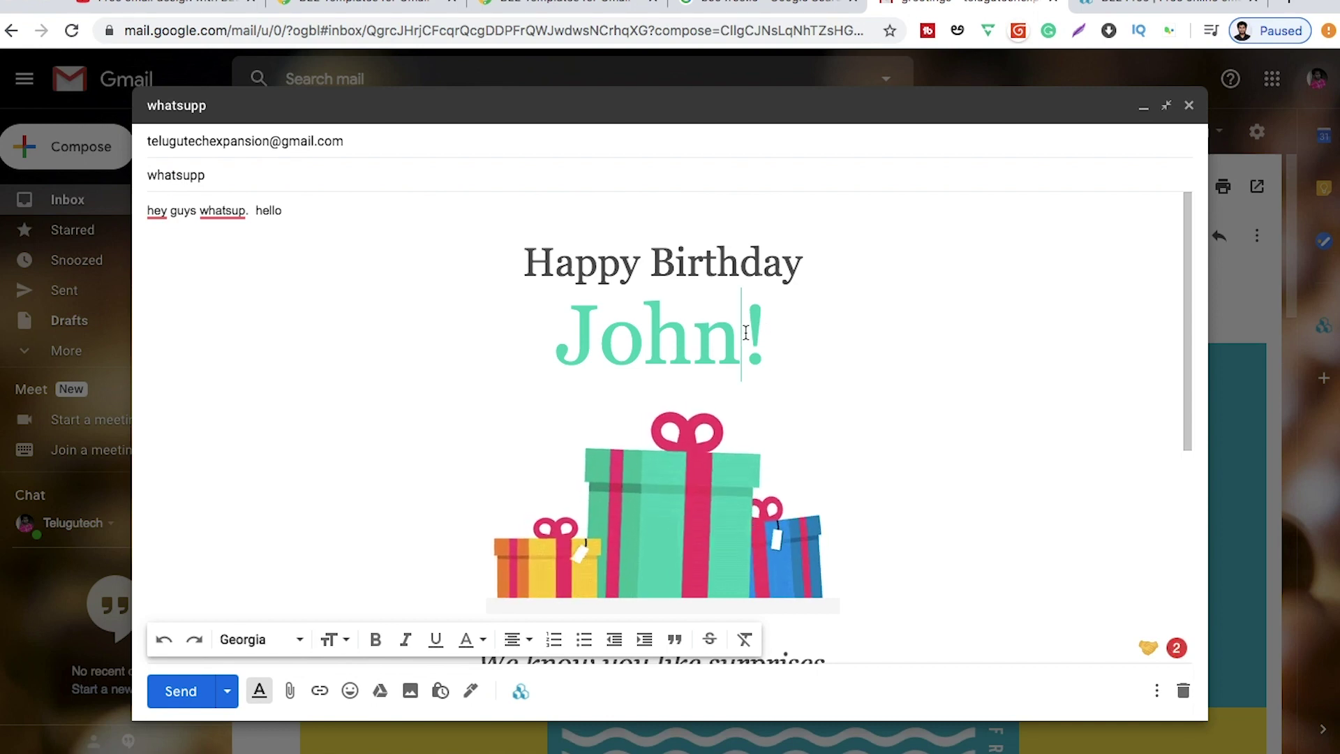
key(BackSpace)
key(BackSpace)
key(BackSpace)
key(BackSpace)
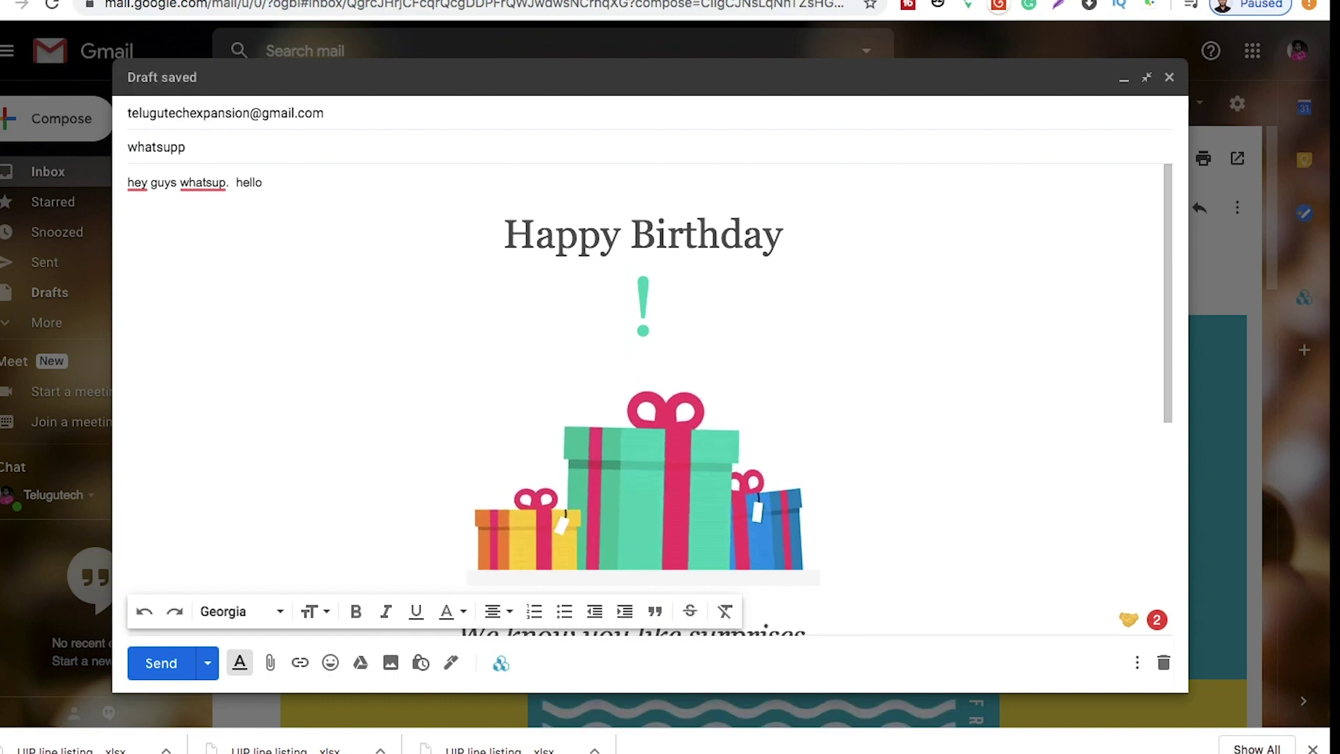
text(skash)
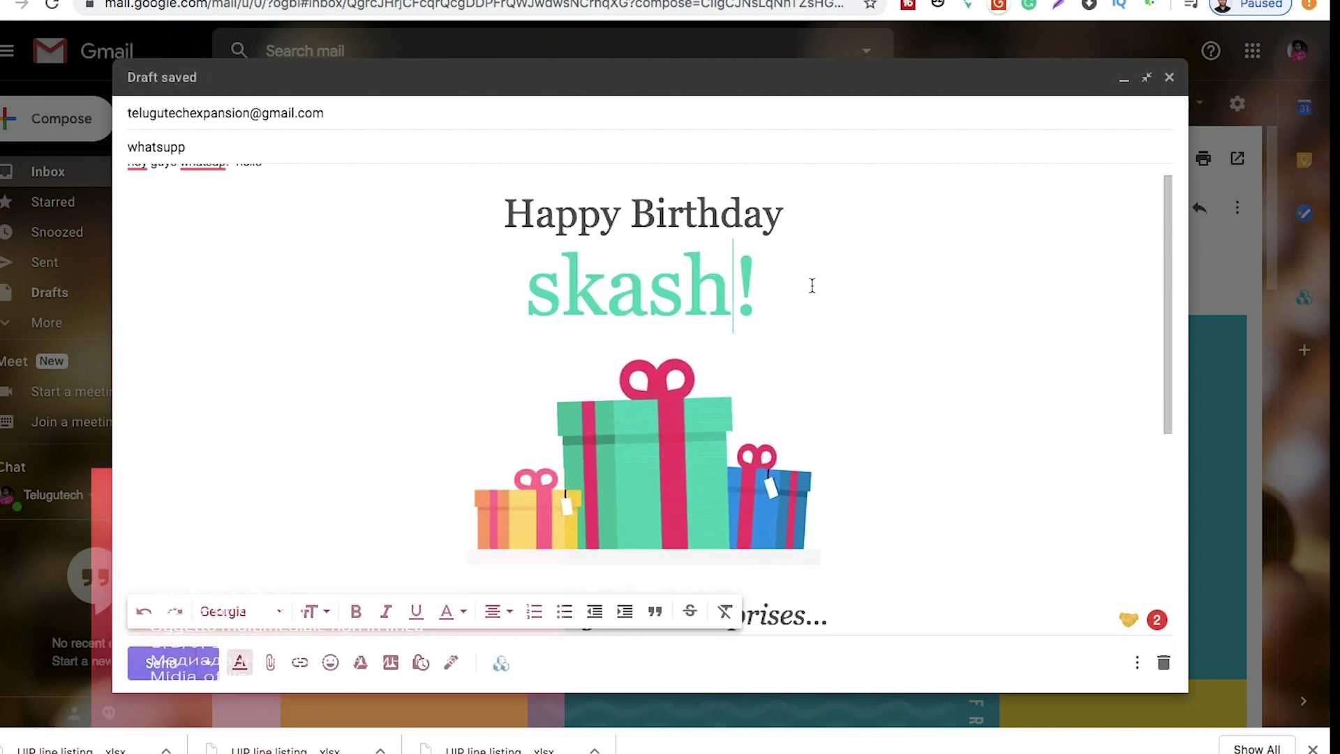
- Examine the lower part of the birthday template, checking the links behind the footer banner and the OPEN YOUR PRESENT! button
scroll(805, 283, down, 5)
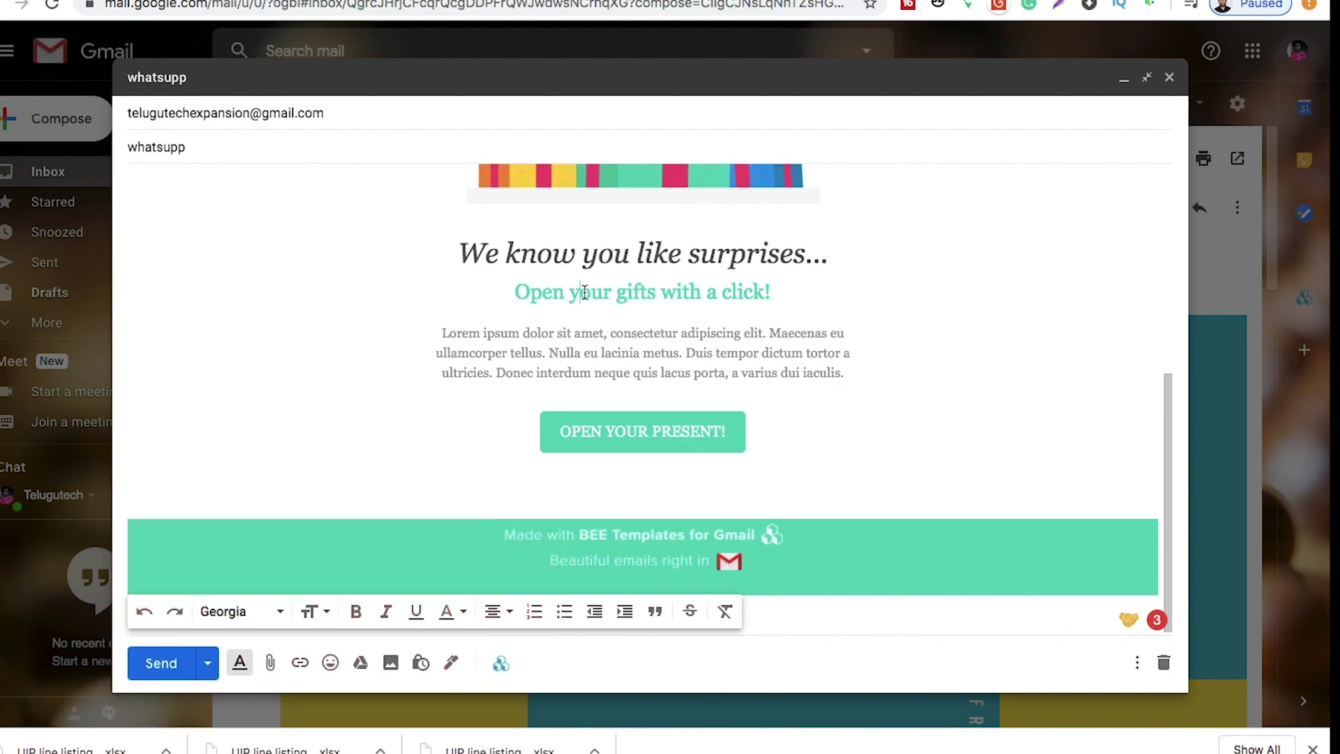
scroll(765, 333, down, 1)
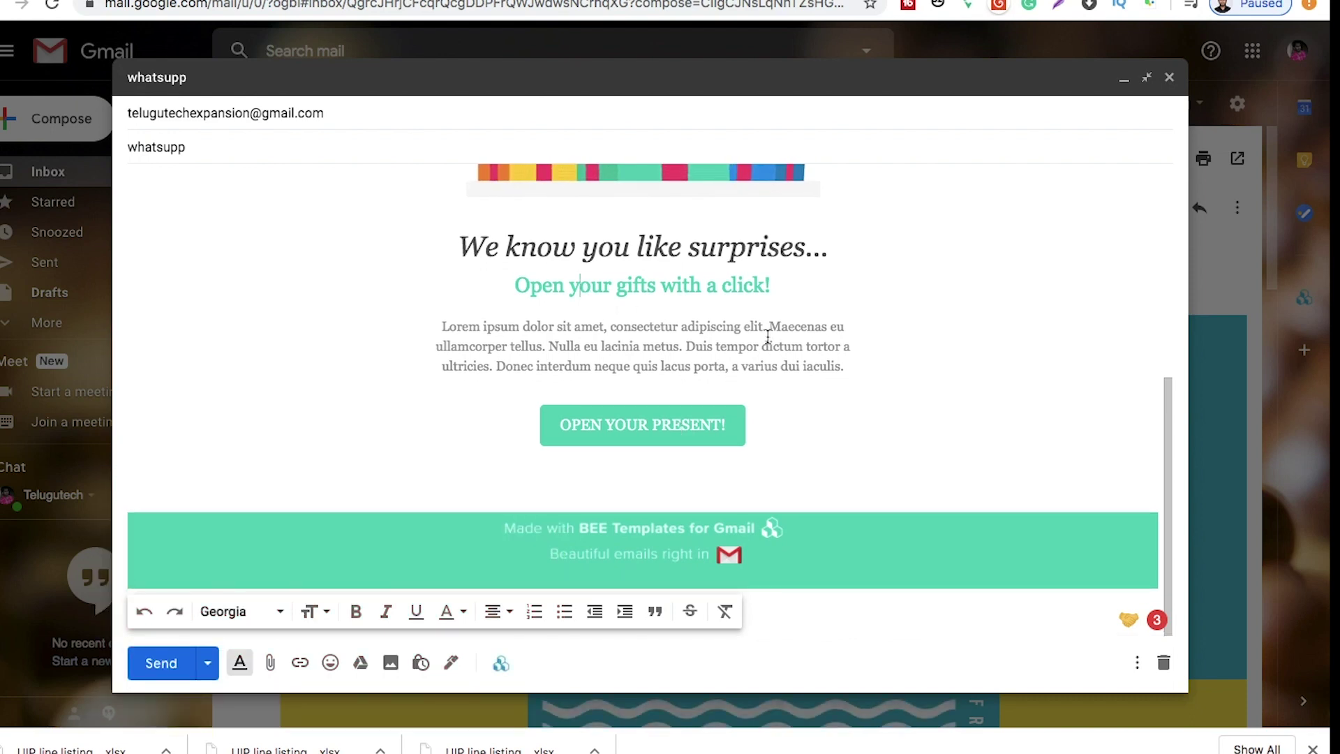
click(752, 541)
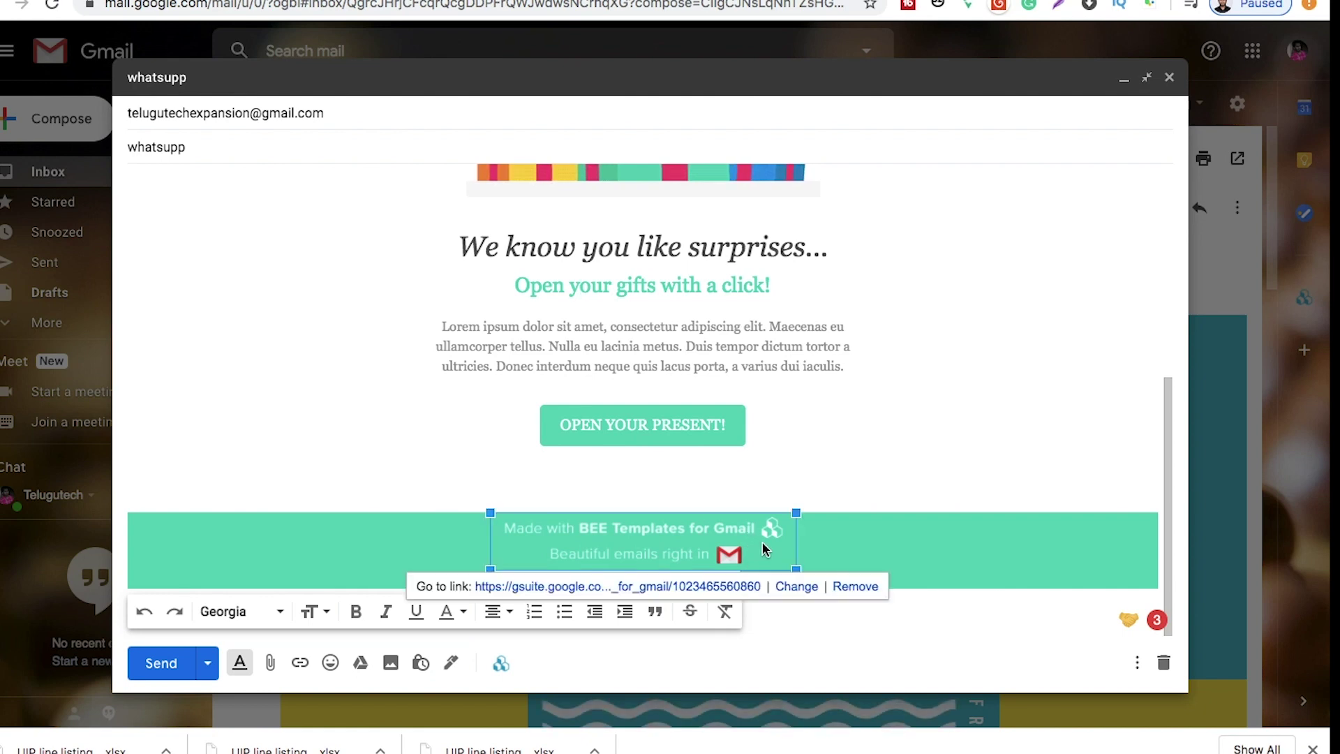
click(693, 427)
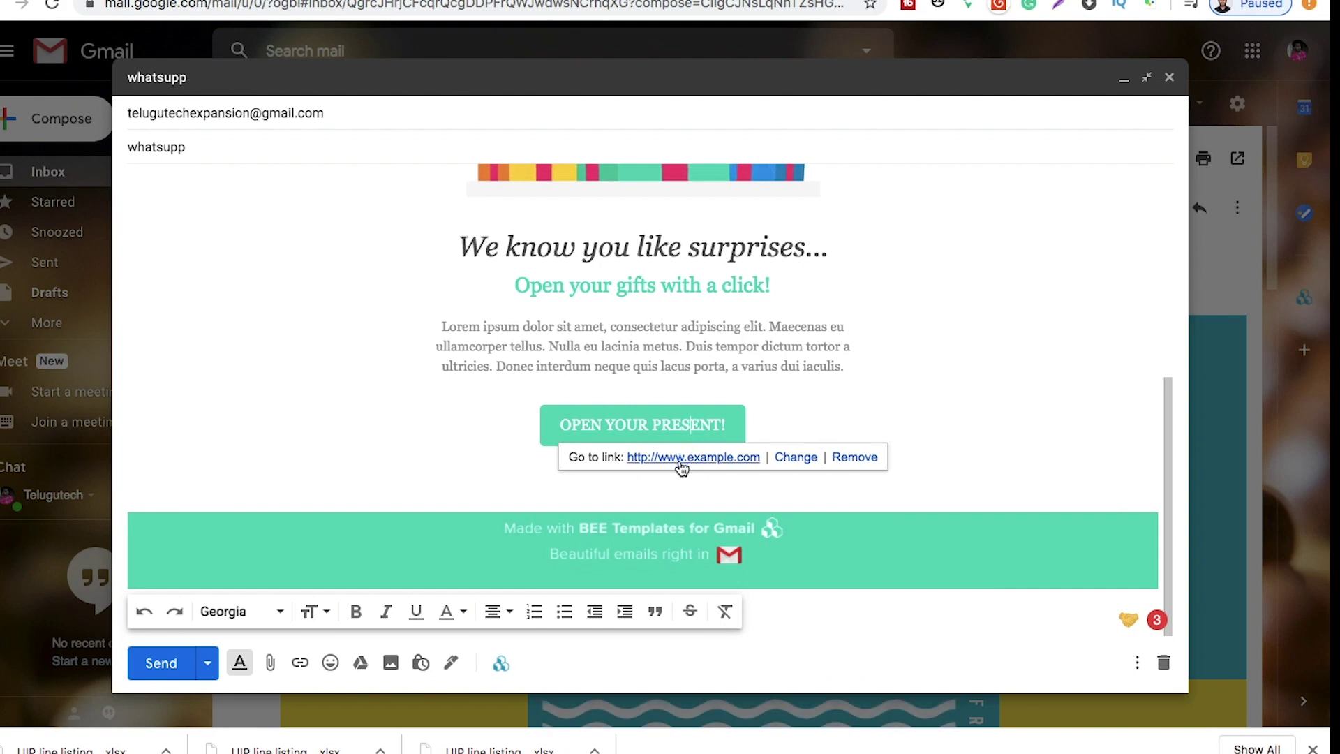
click(832, 388)
- Look over the whole birthday message once more and send it
scroll(832, 388, up, 6)
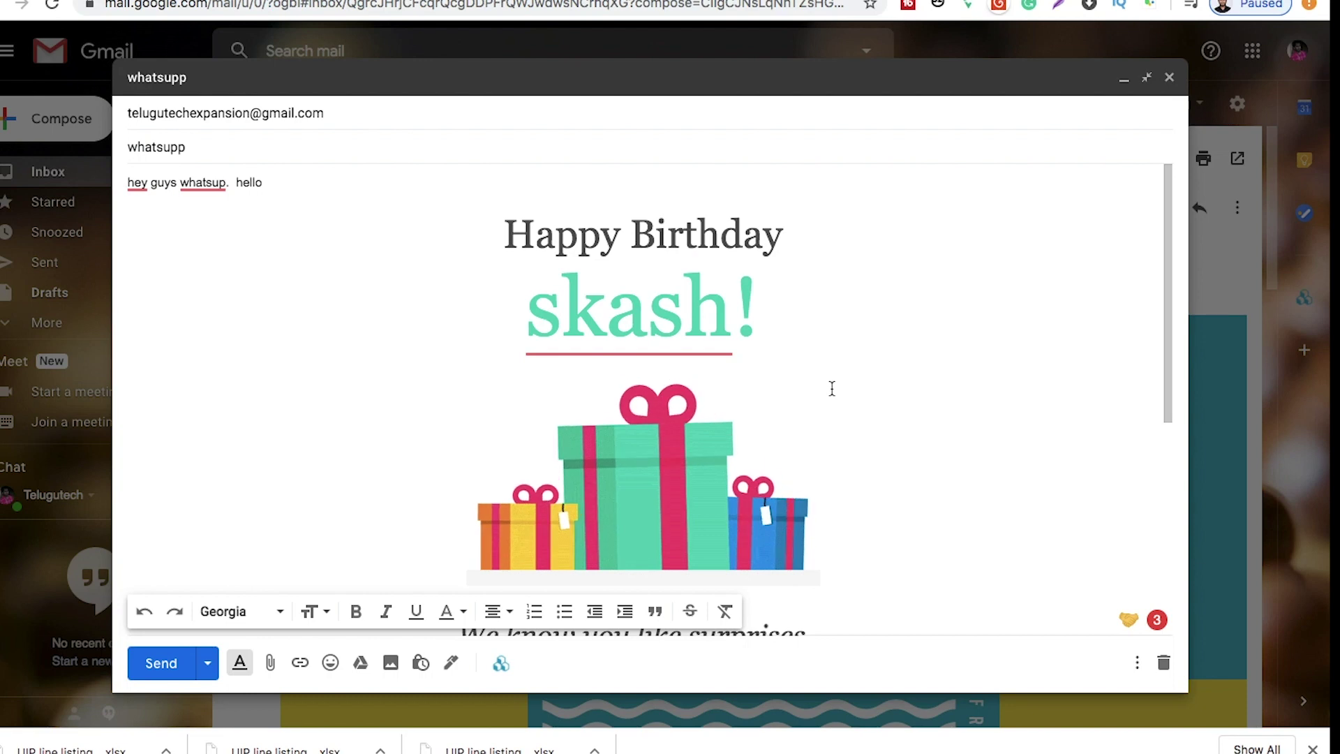
scroll(832, 388, down, 6)
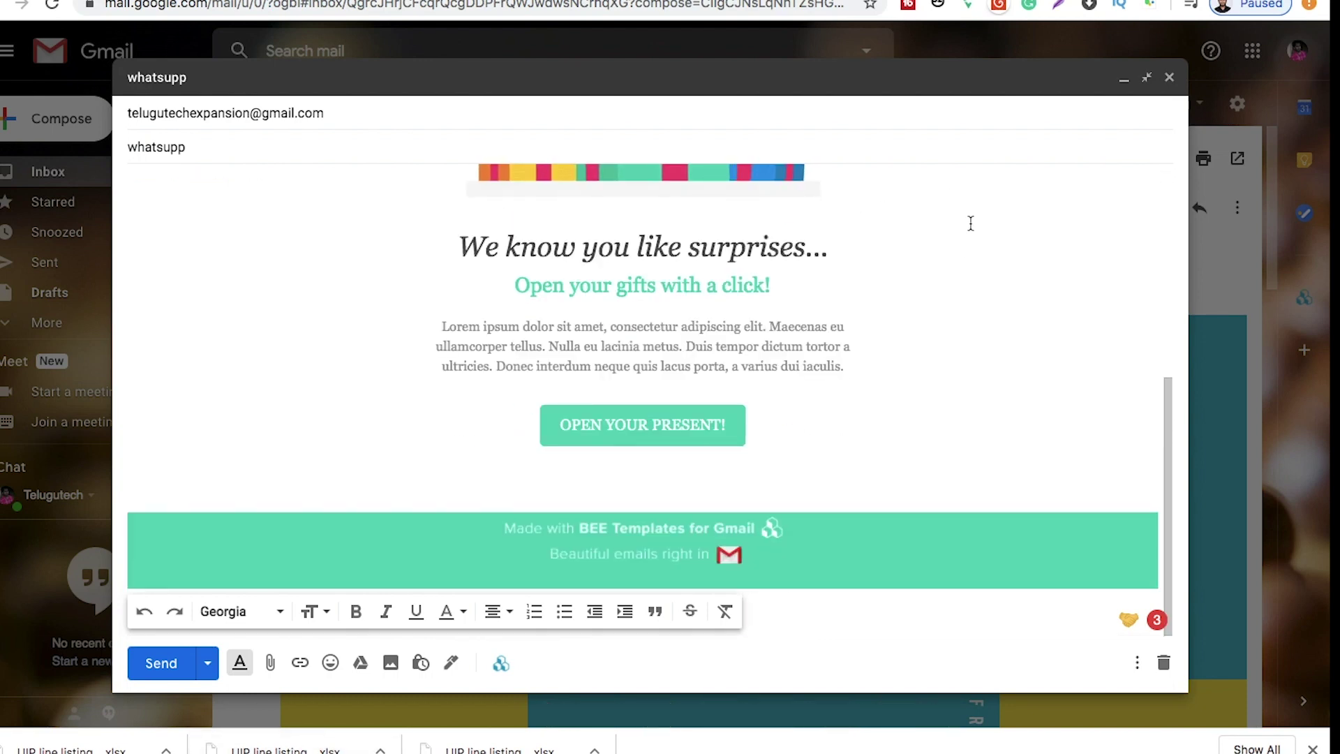
scroll(939, 299, up, 6)
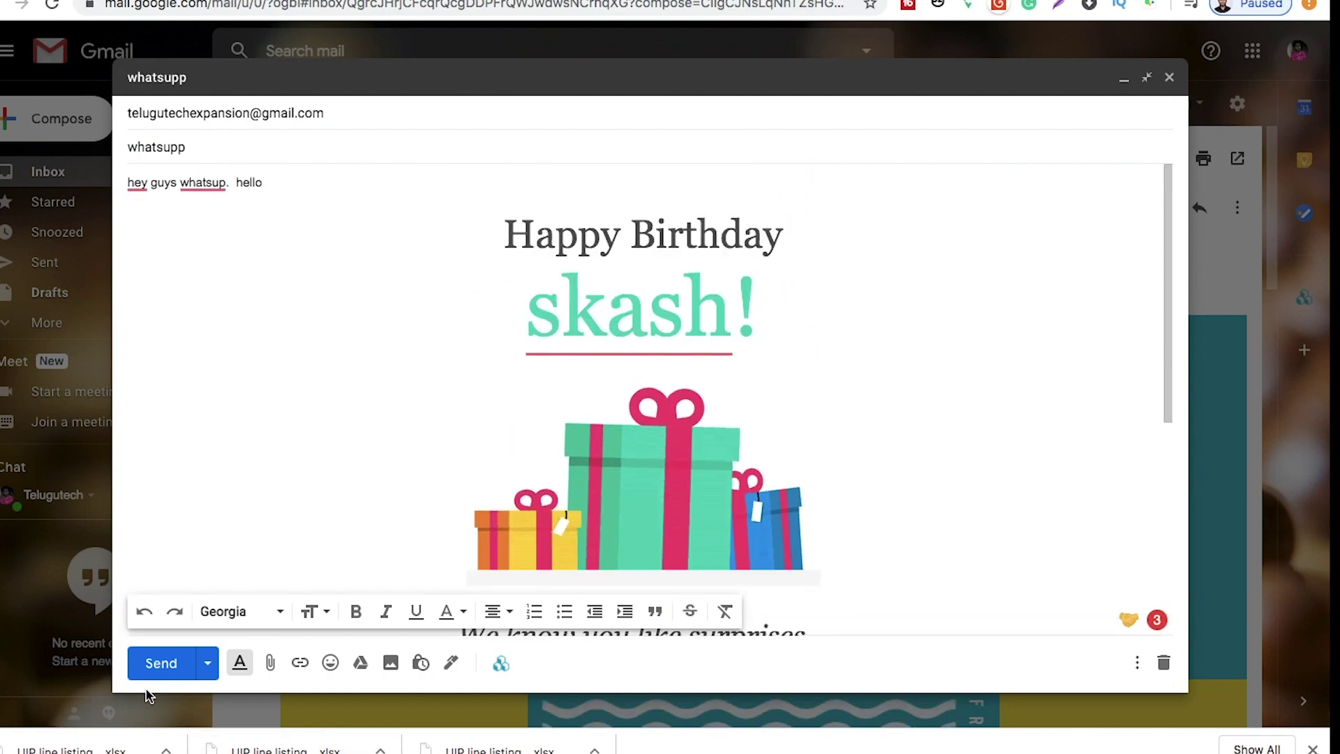
click(158, 661)
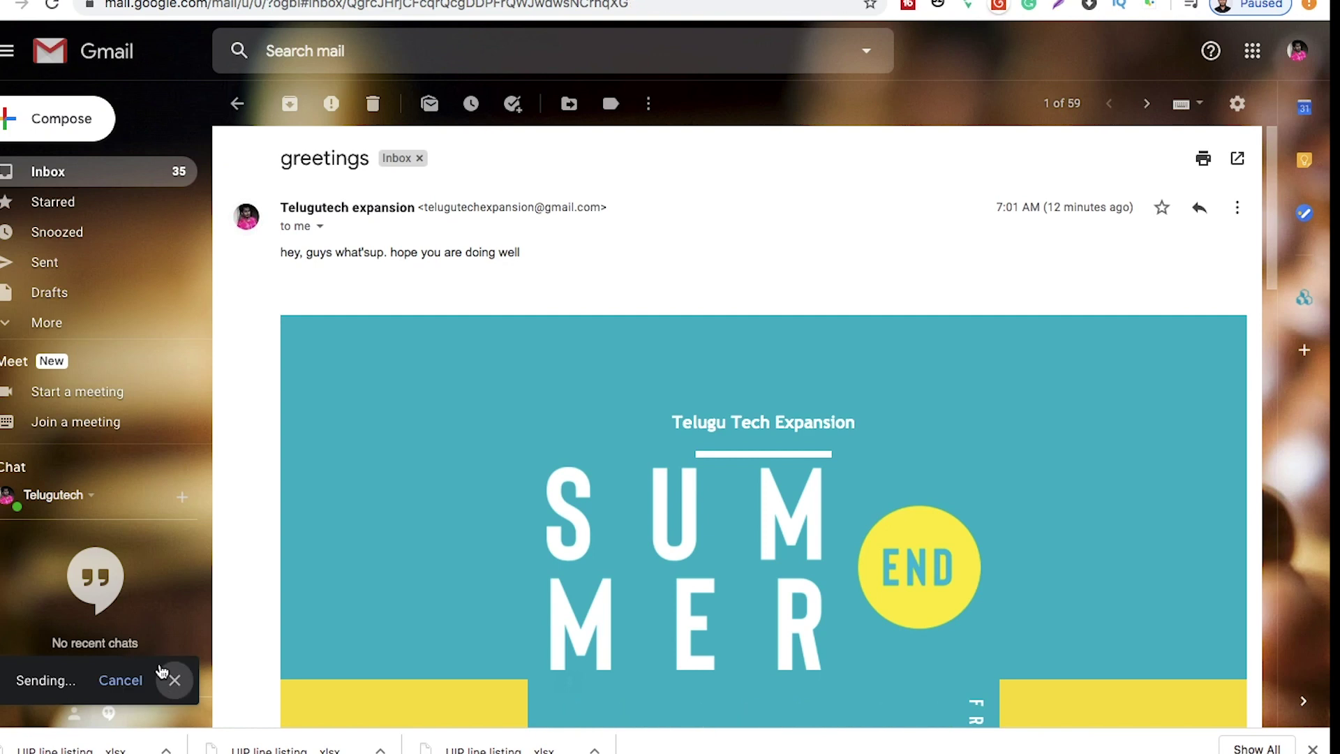
- Look through the open "greetings" e-mail down to its social links and start a new message
scroll(682, 338, down, 5)
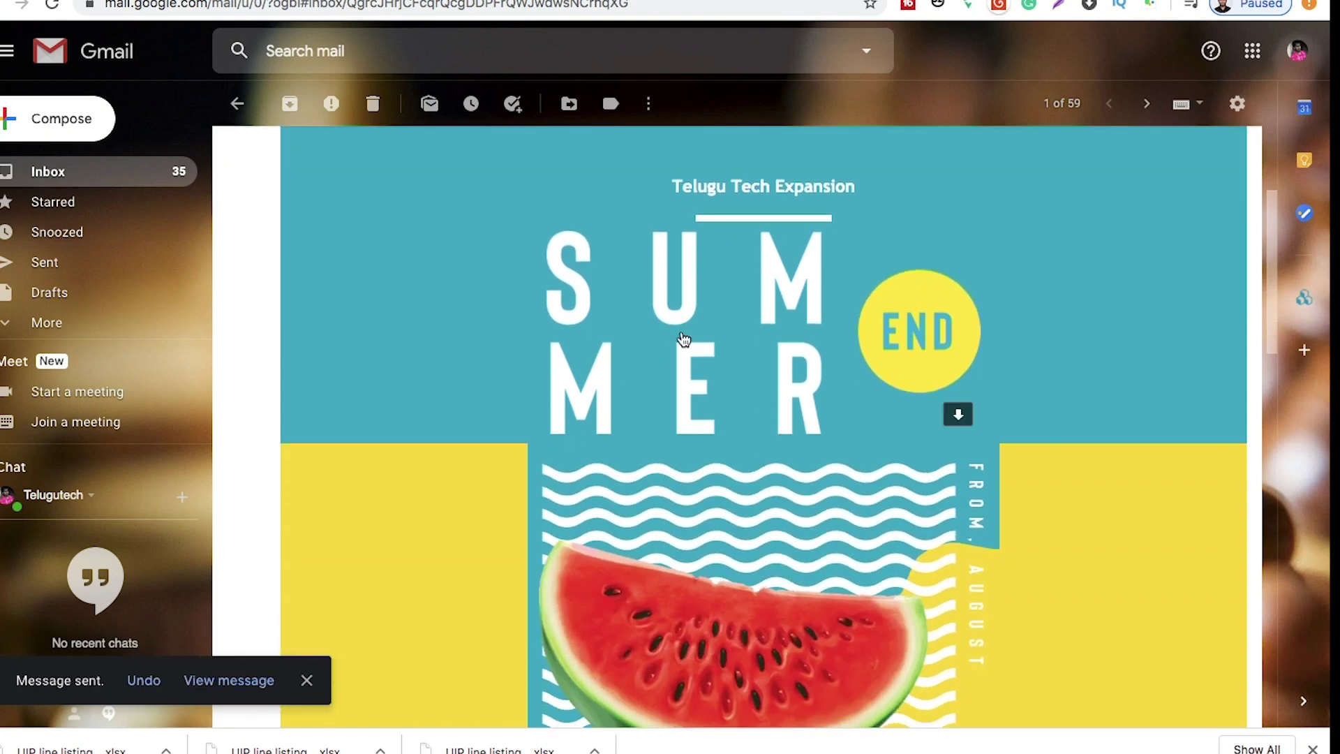
scroll(683, 338, down, 10)
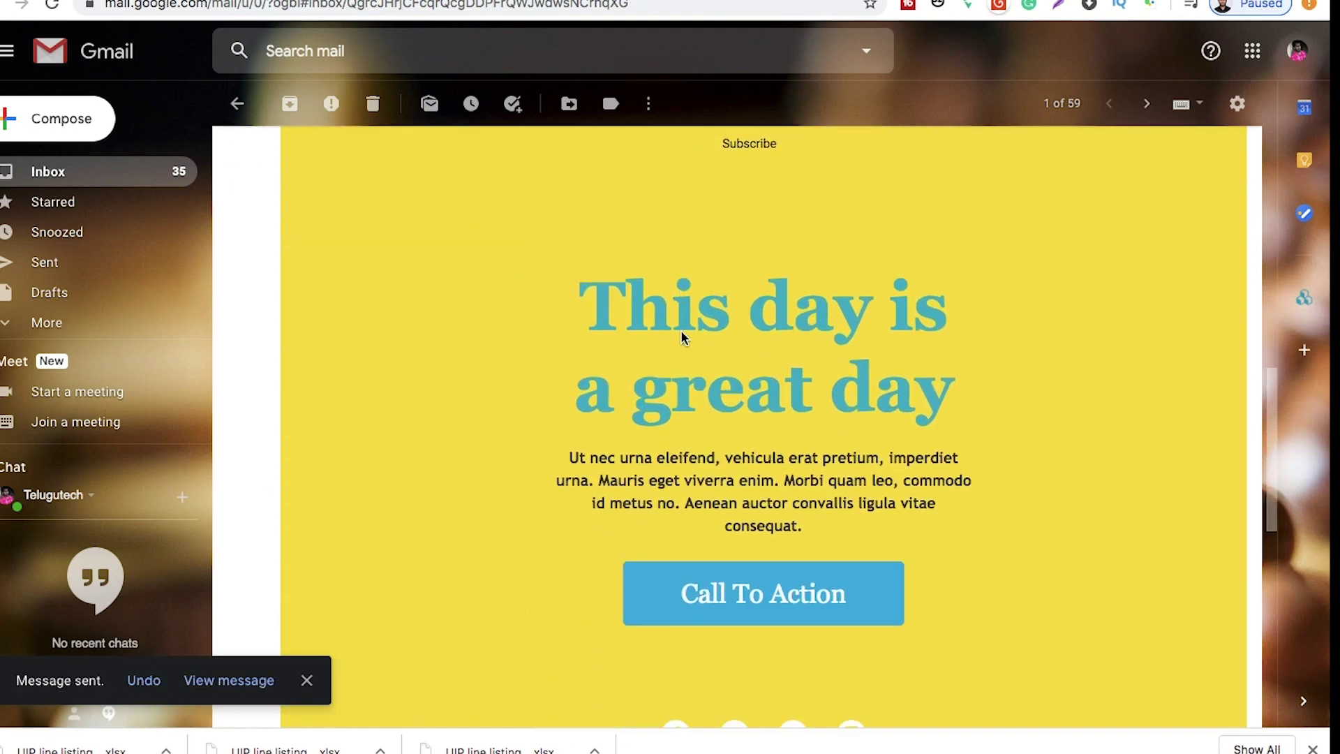
scroll(697, 332, down, 2)
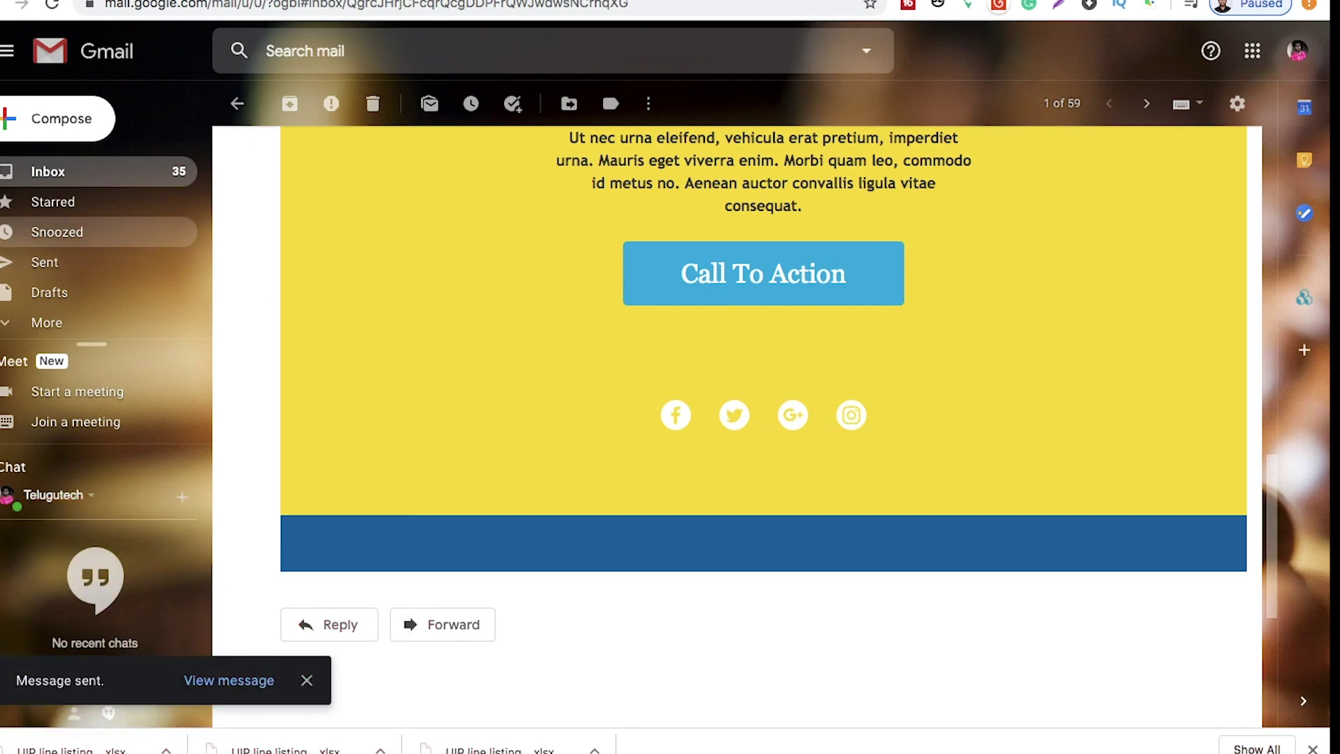
click(14, 137)
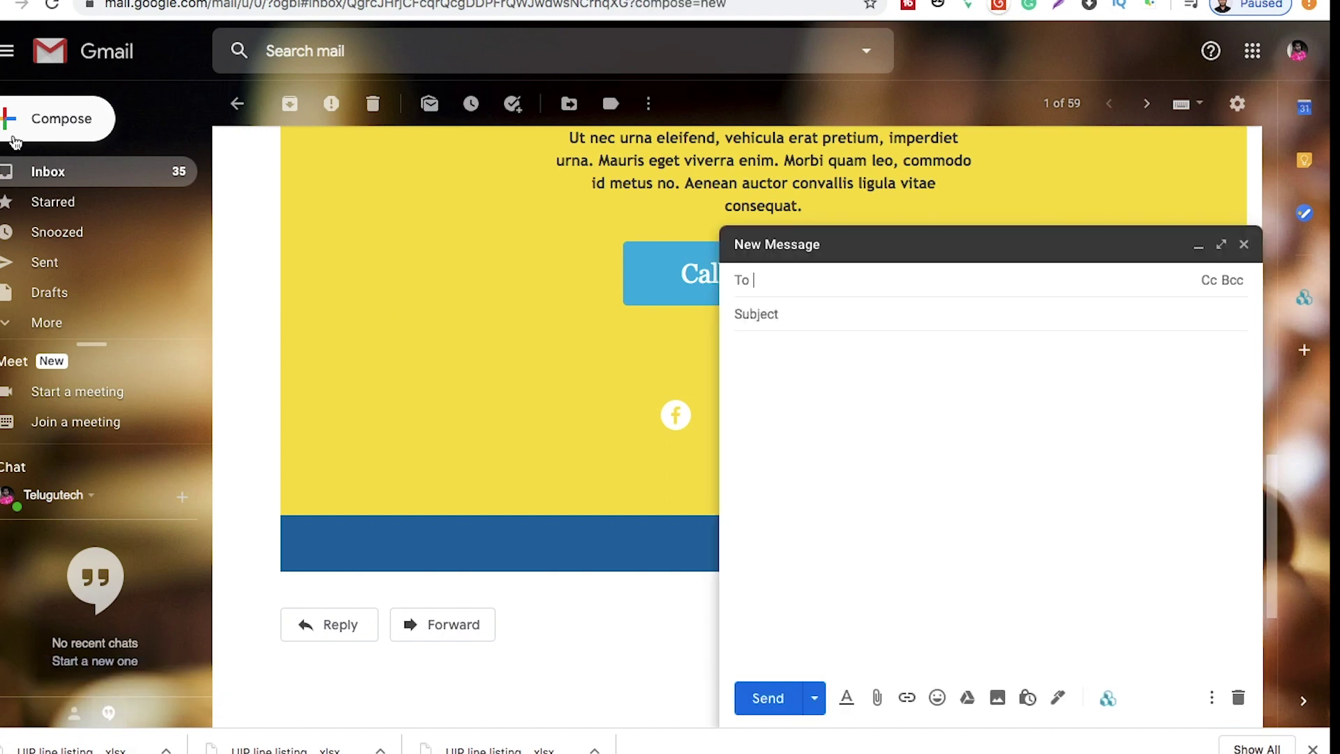
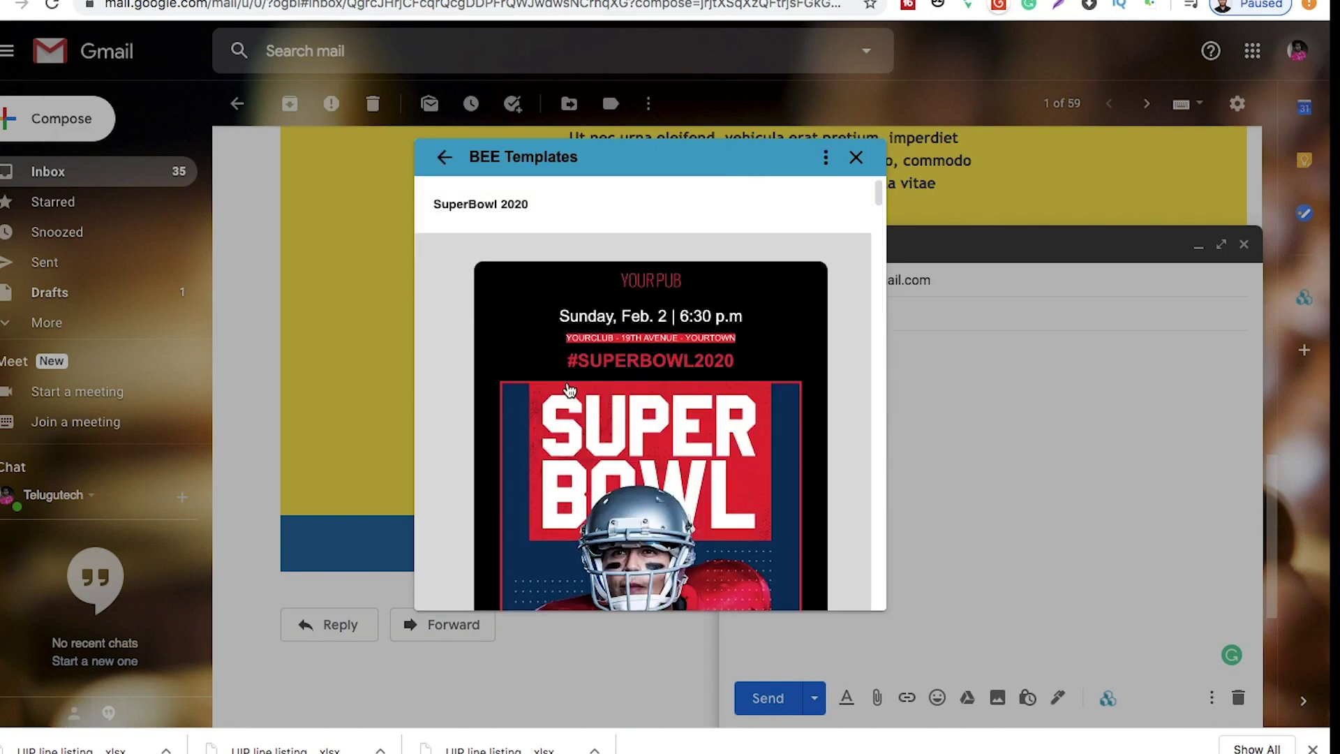
- Look through the event templates from SuperBowl 2020 down to Skating event and return to the start of the list
scroll(569, 390, down, 10)
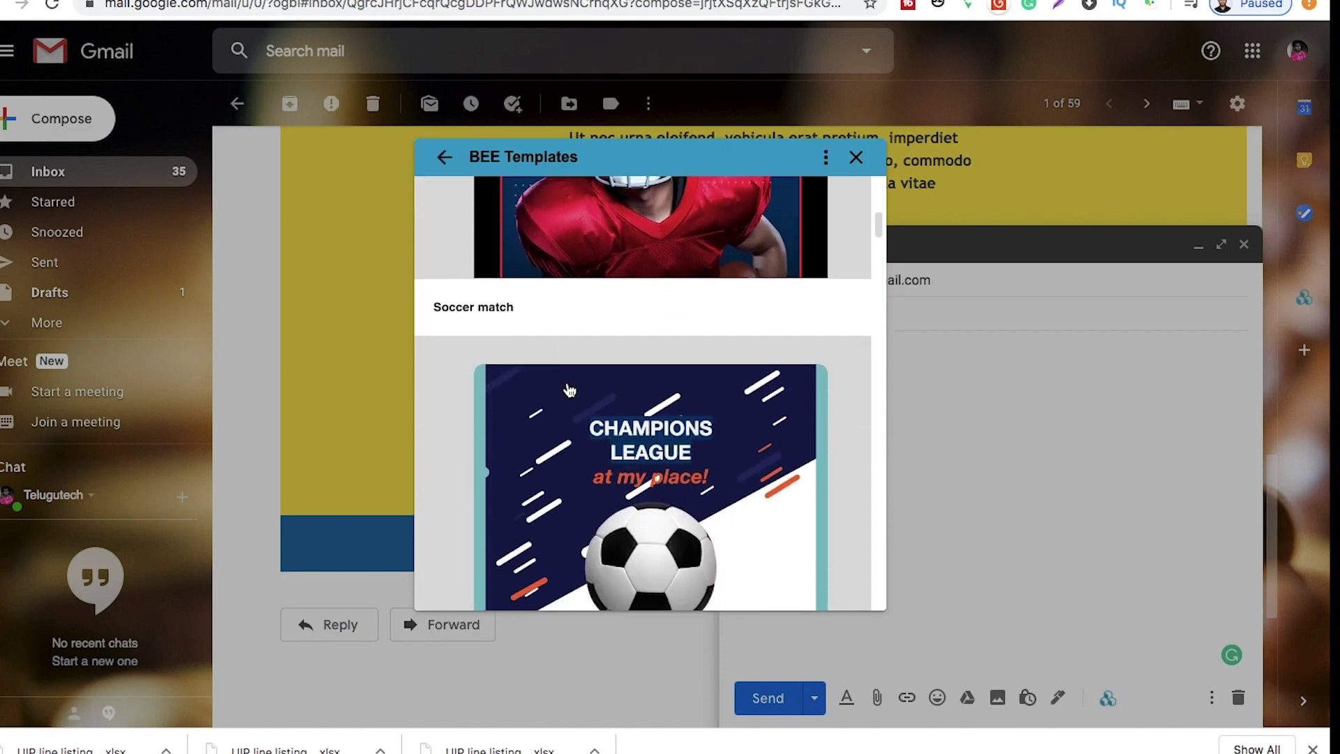
scroll(570, 389, down, 10)
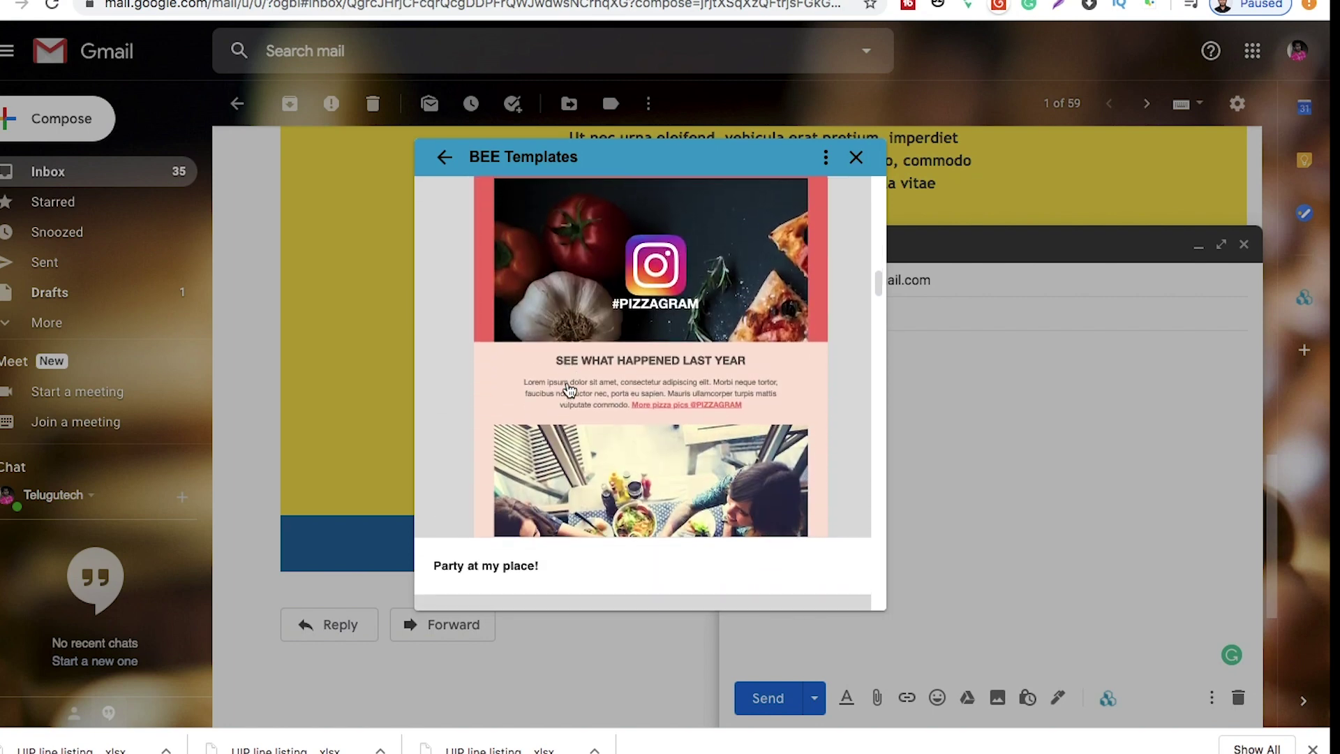
scroll(570, 390, down, 10)
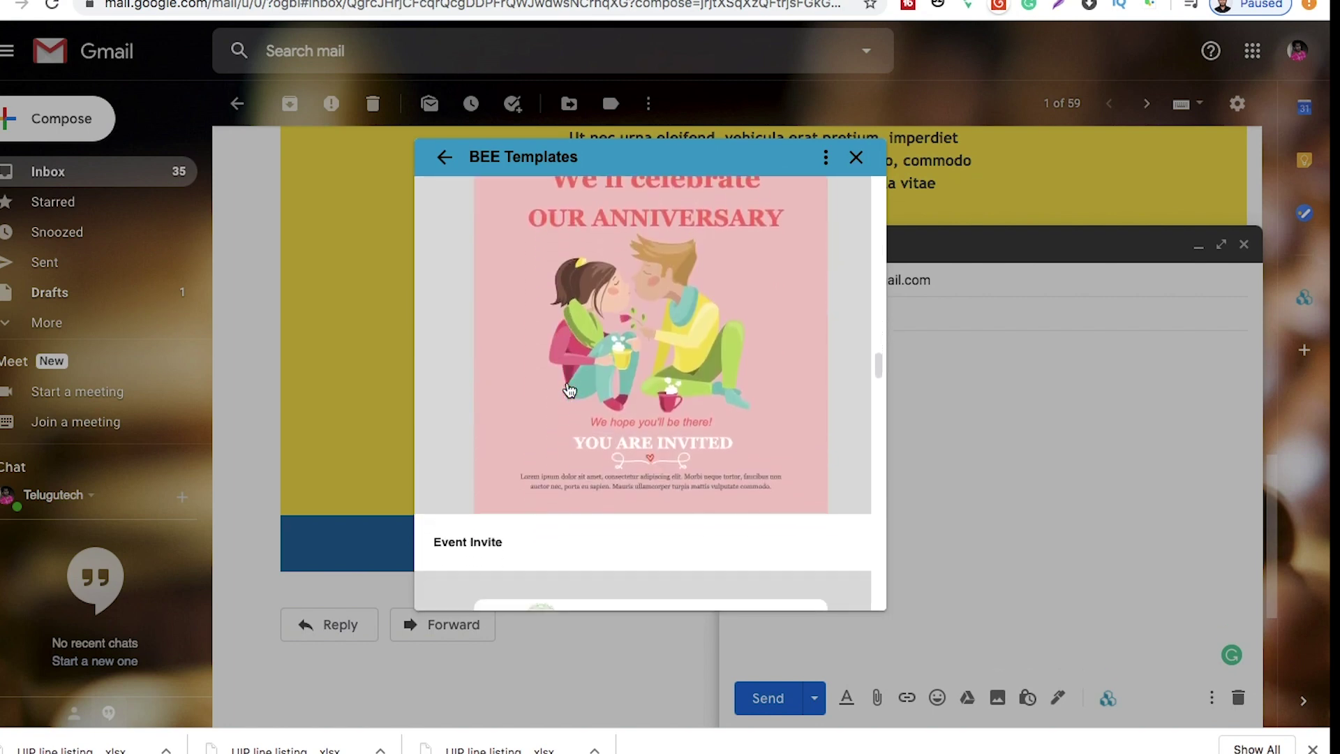
scroll(569, 389, up, 3)
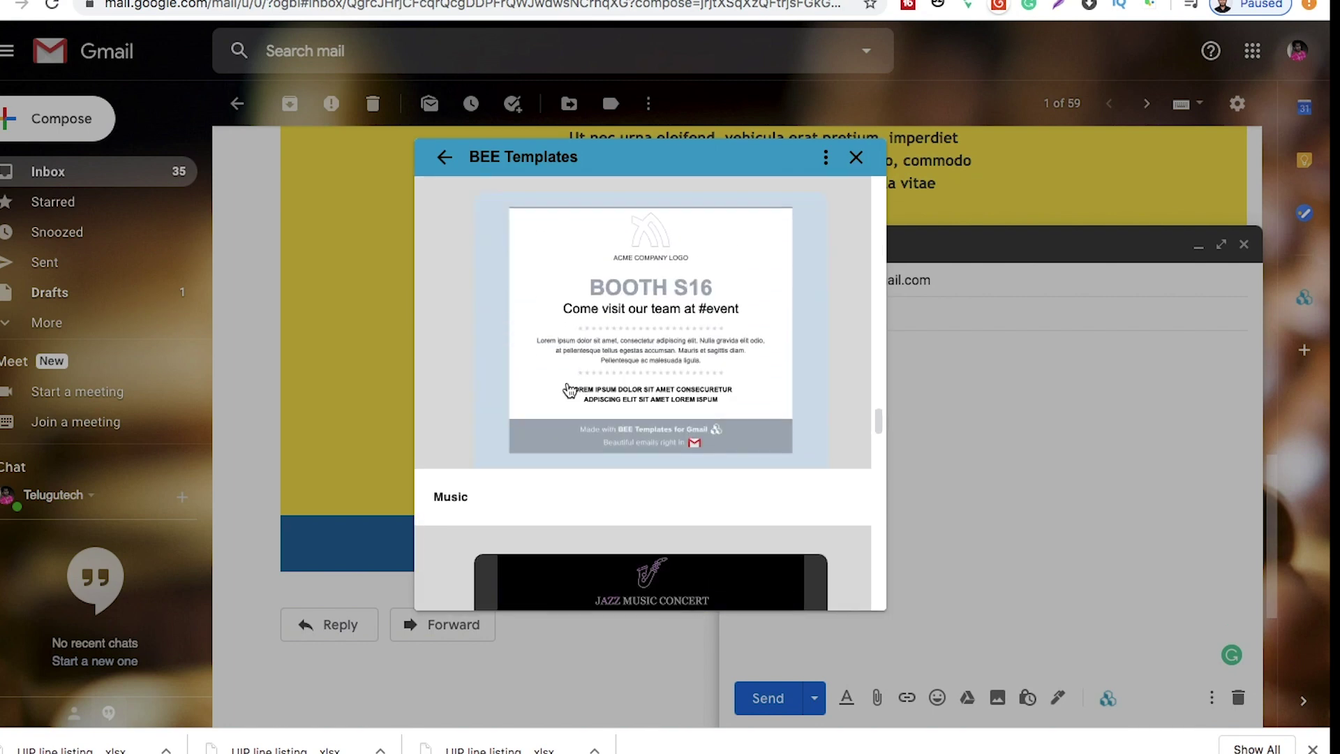
scroll(569, 389, down, 10)
scroll(569, 389, down, 10)
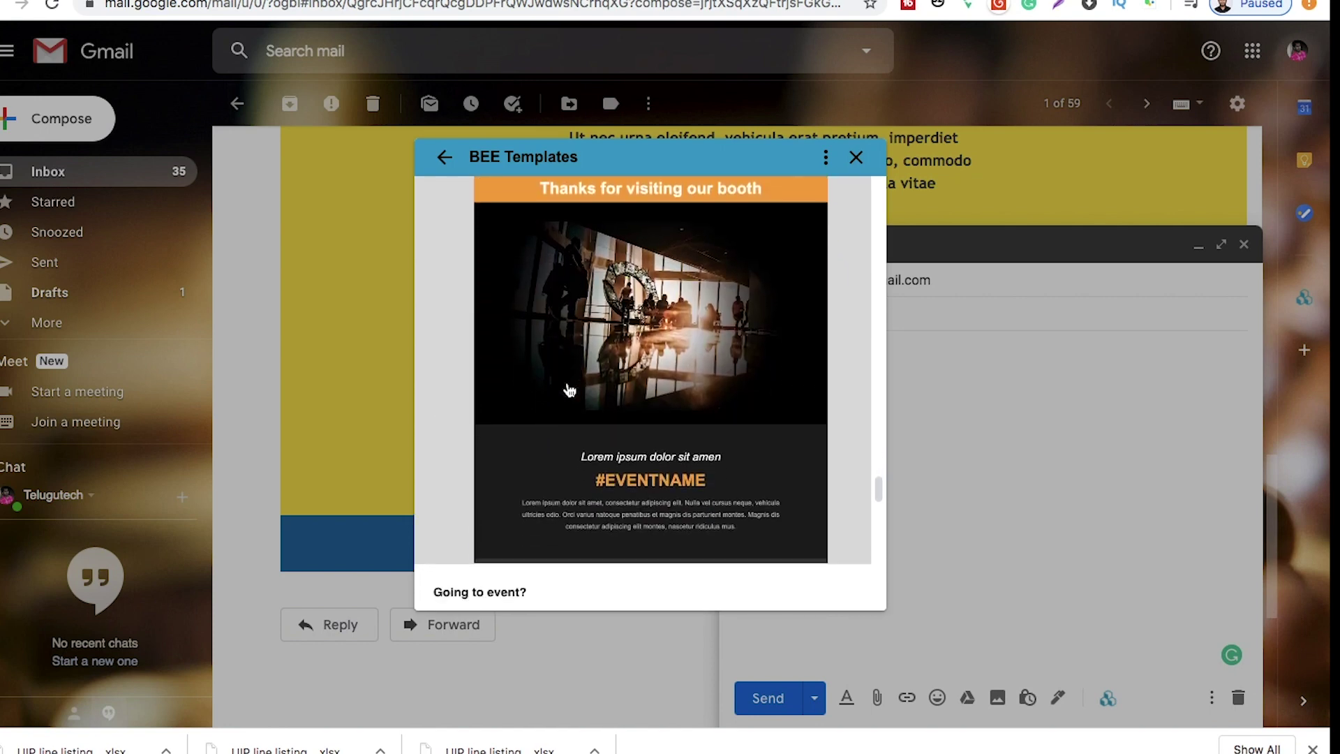
scroll(569, 390, down, 10)
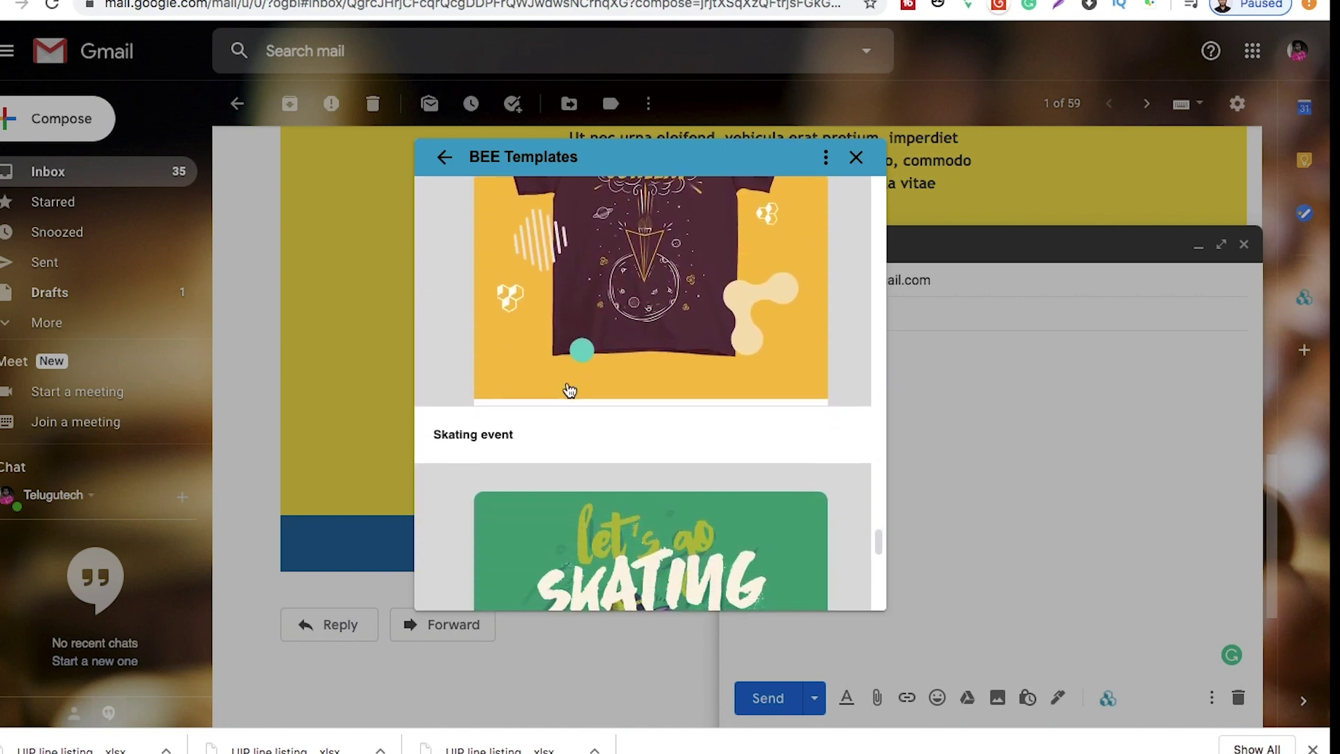
scroll(570, 389, down, 2)
scroll(570, 389, up, 20)
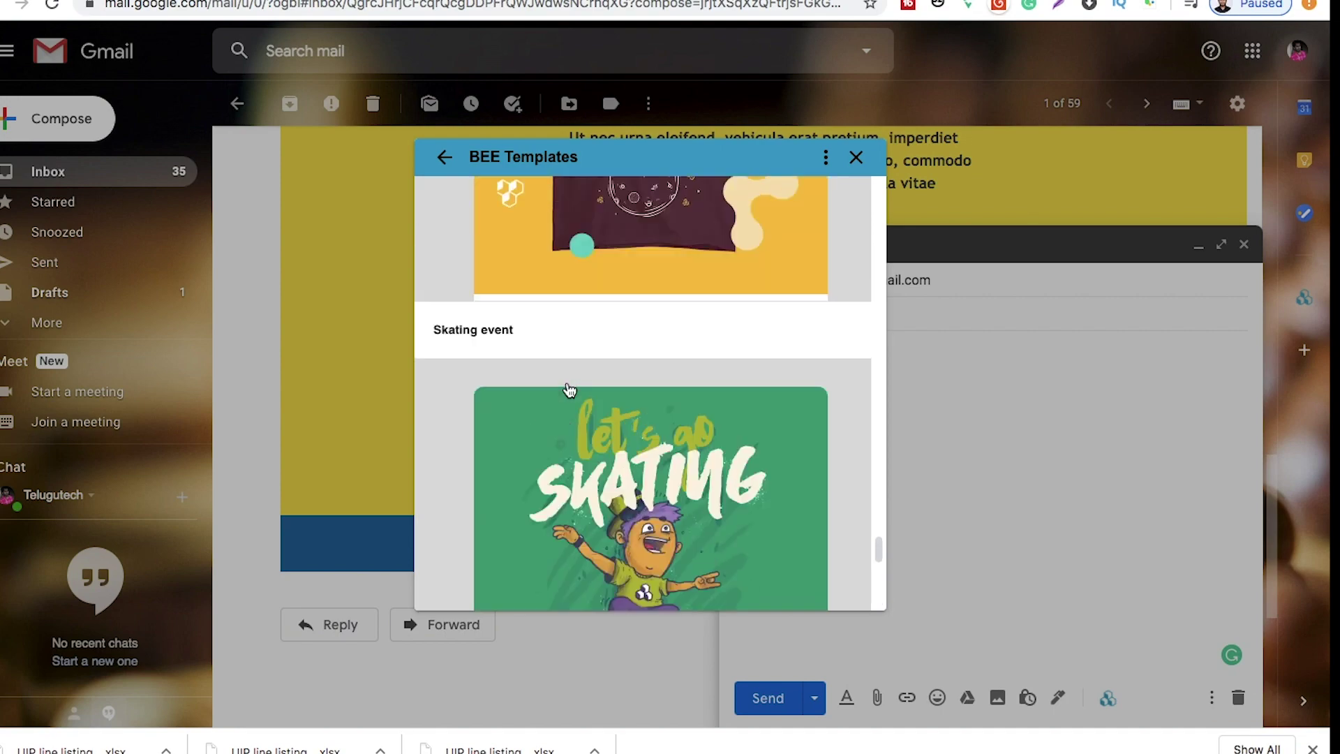
scroll(569, 390, up, 8)
- Insert the Music template with the jazz concert design into the "greetings" message
scroll(570, 389, down, 10)
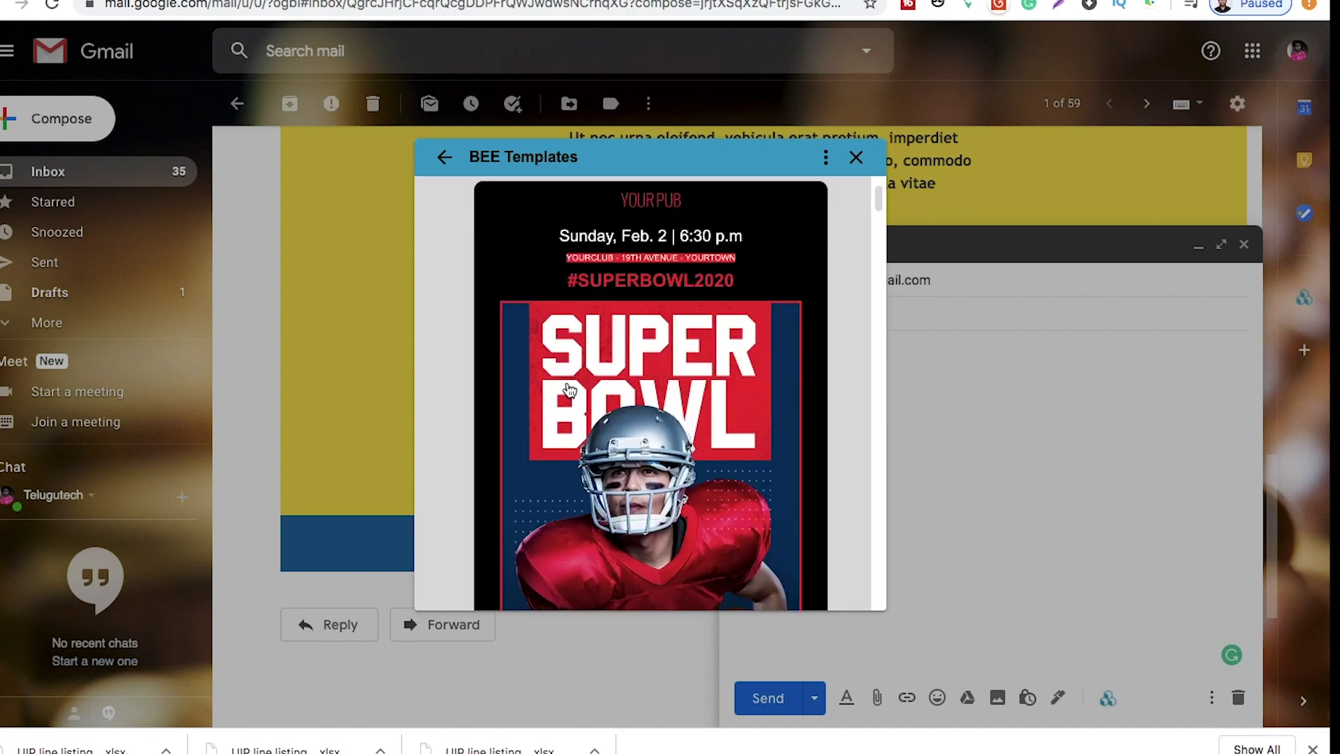
scroll(570, 390, down, 10)
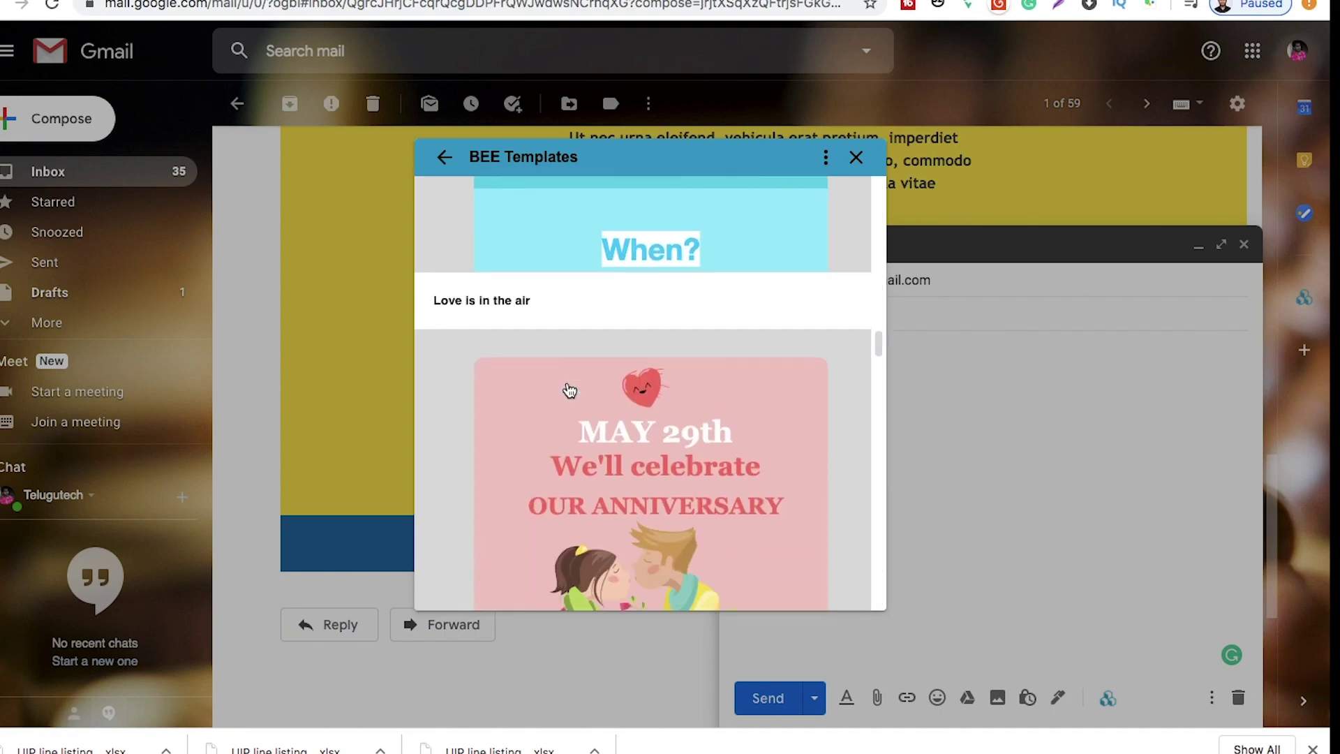
scroll(570, 389, down, 10)
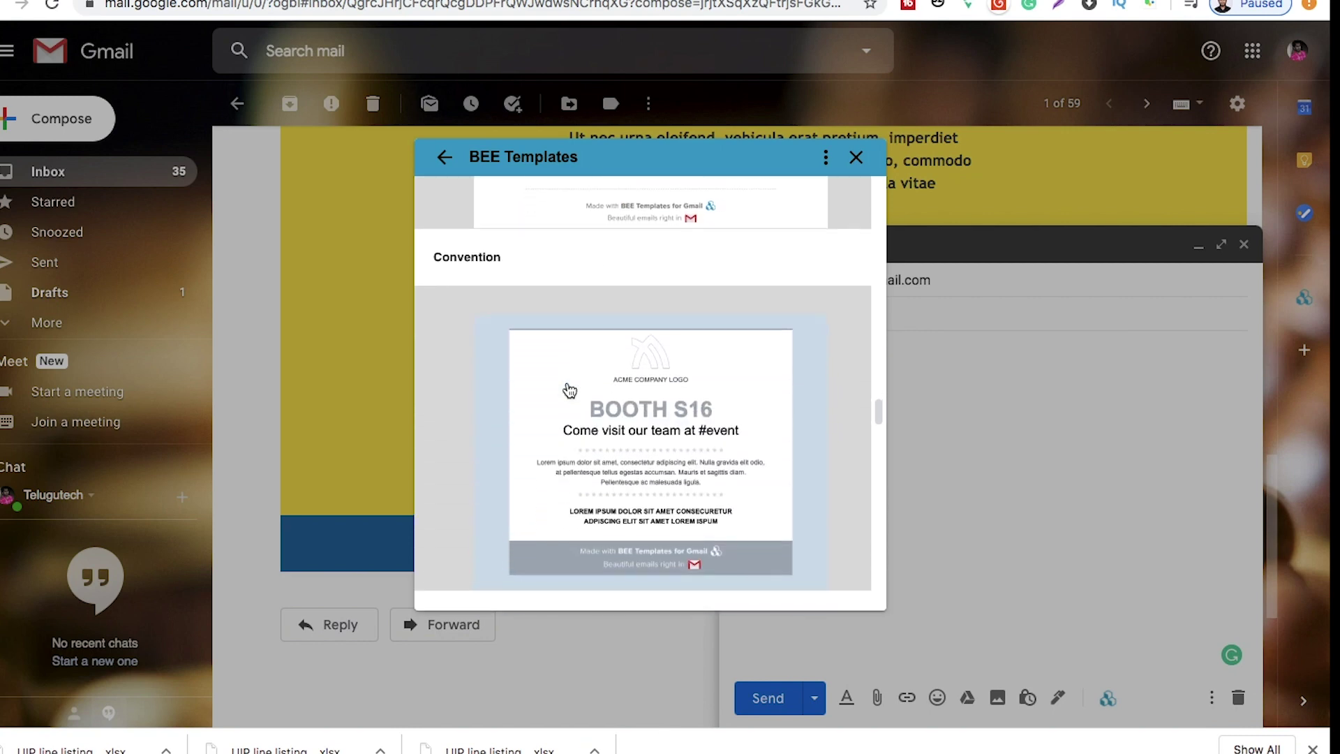
scroll(570, 389, down, 2)
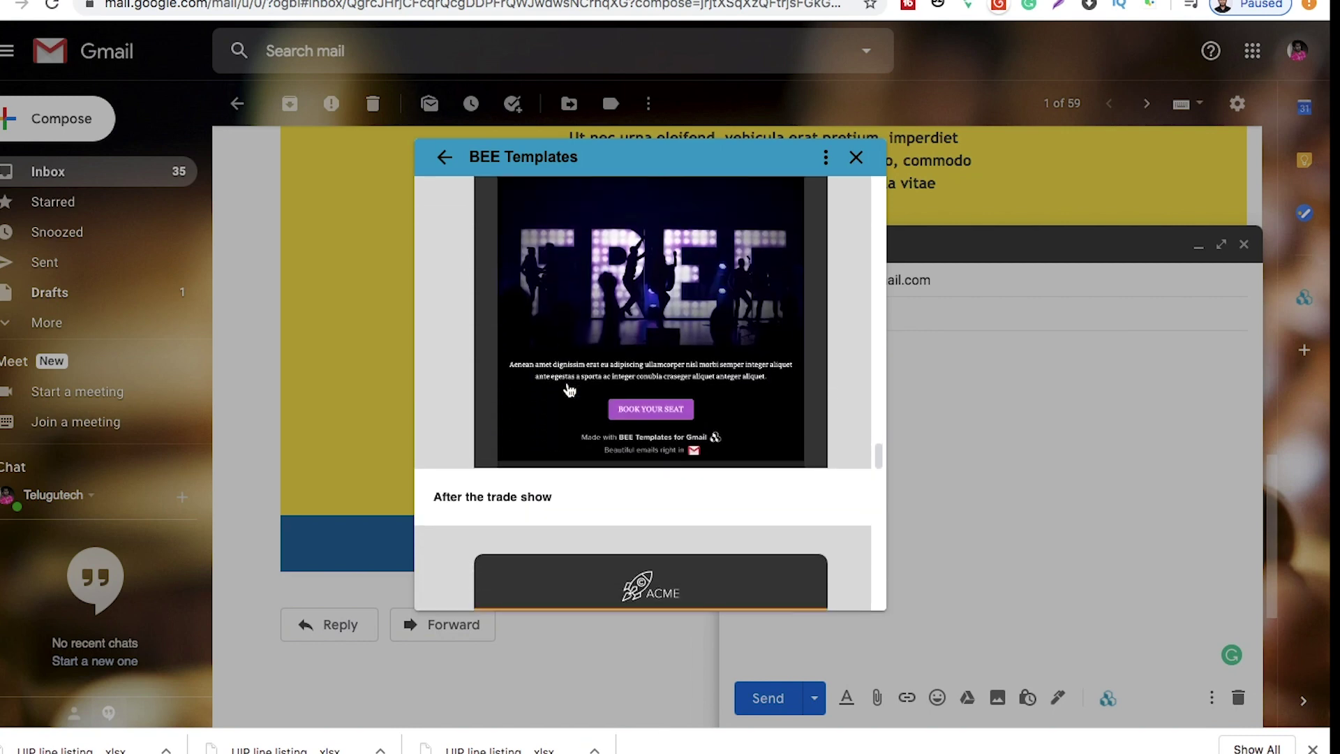
click(627, 350)
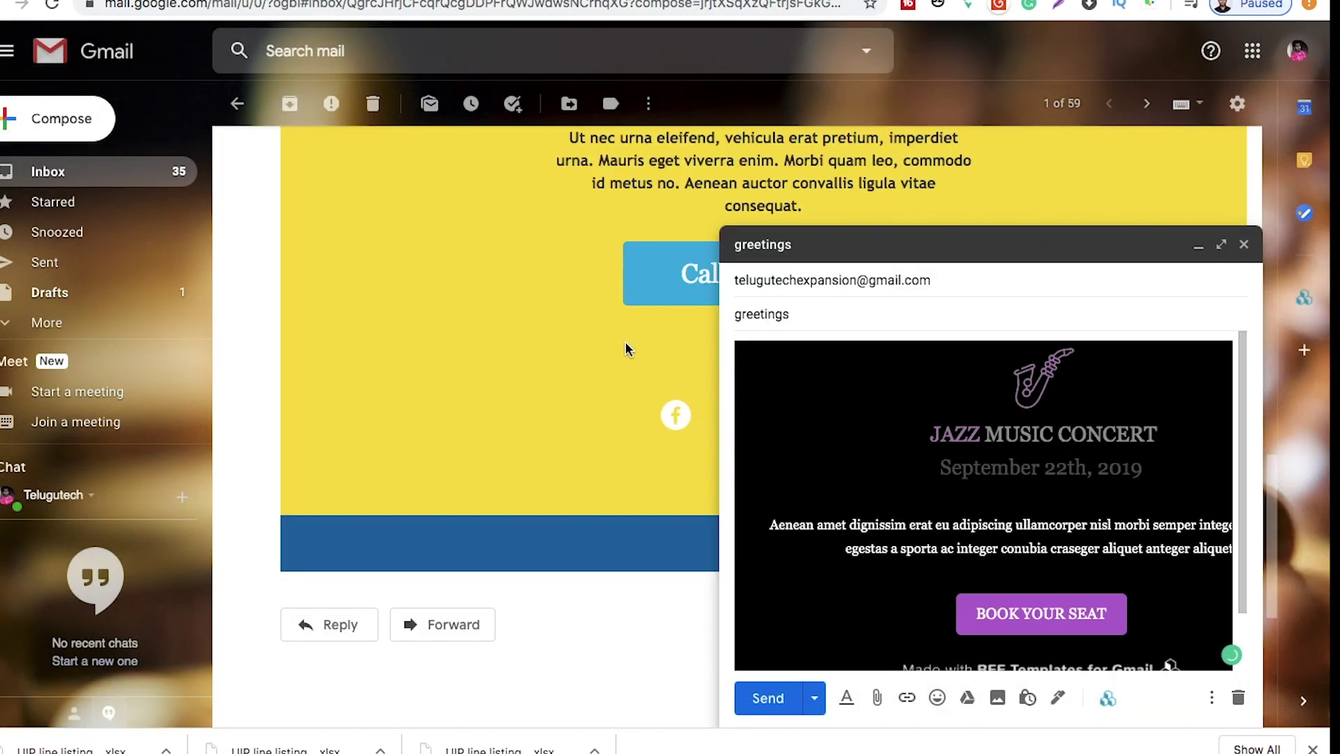
- Enlarge the message and check the links behind the BOOK YOUR SEAT button and the BEE Templates footer banner
click(1221, 244)
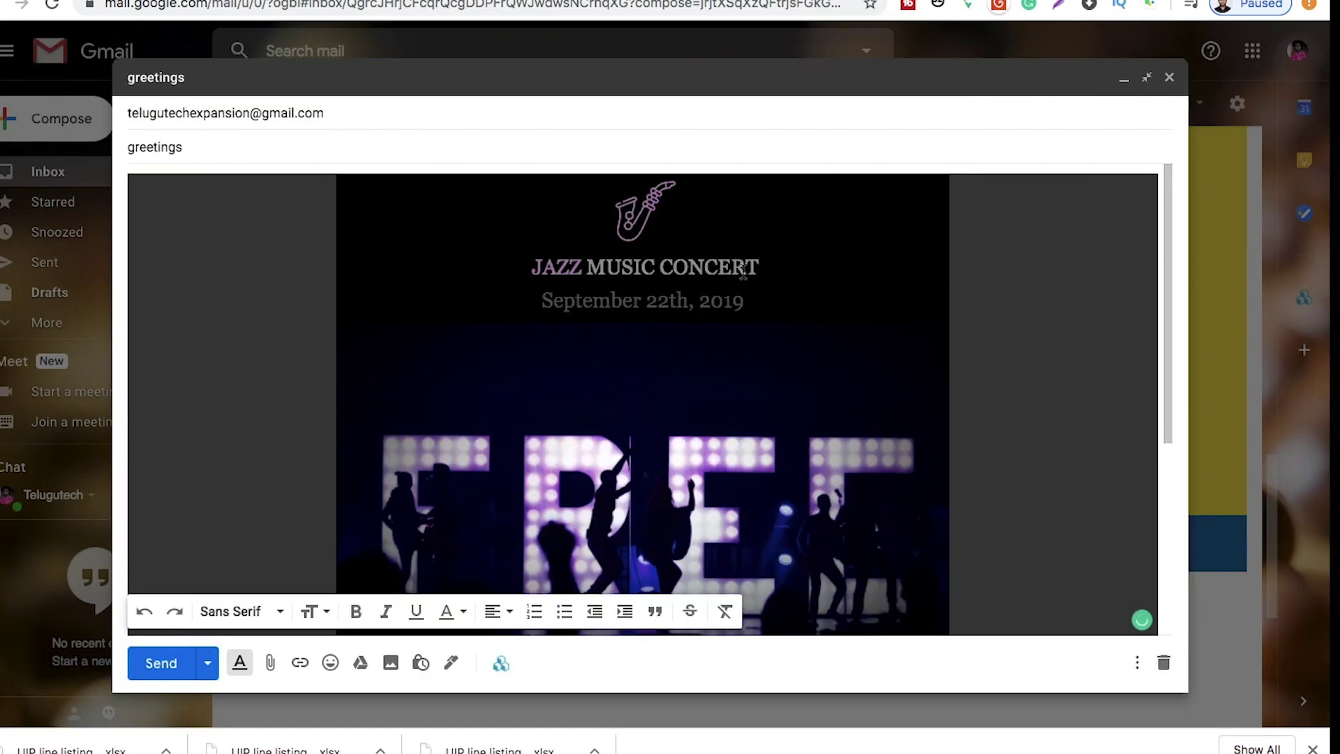
scroll(739, 358, down, 5)
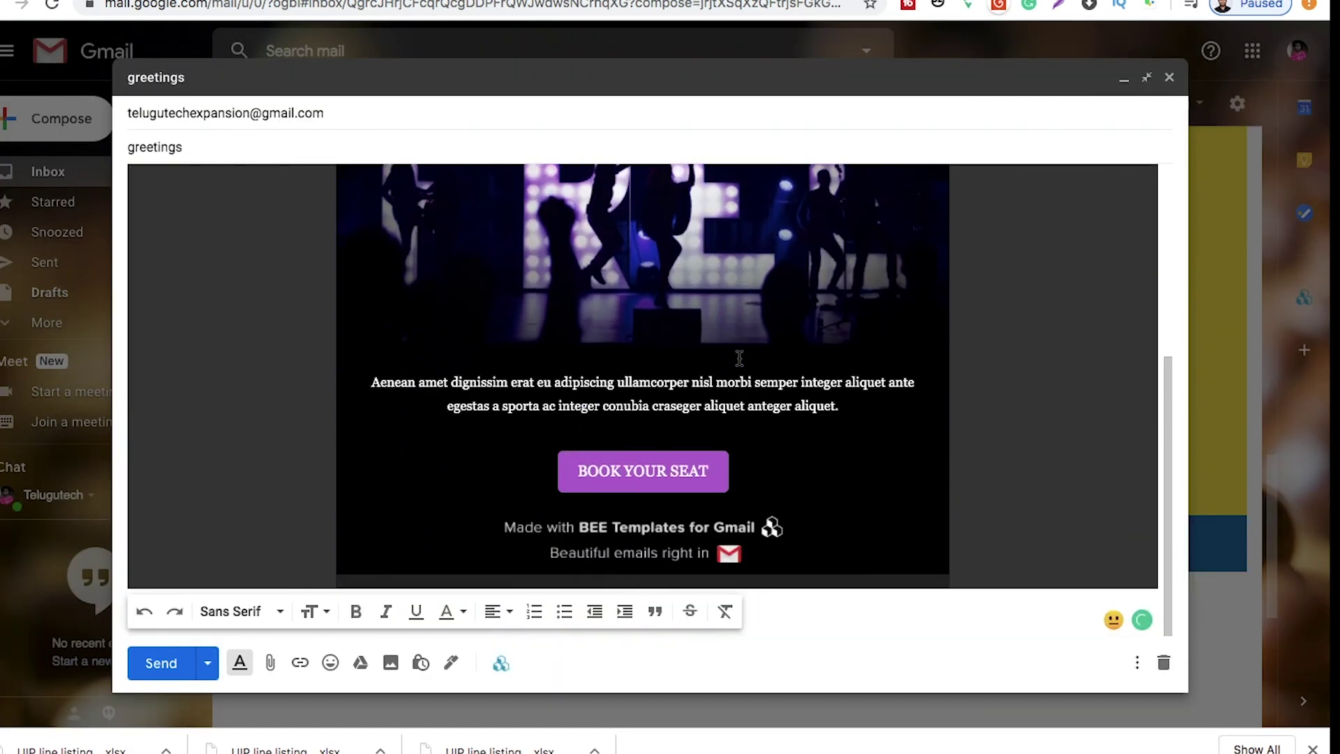
click(674, 477)
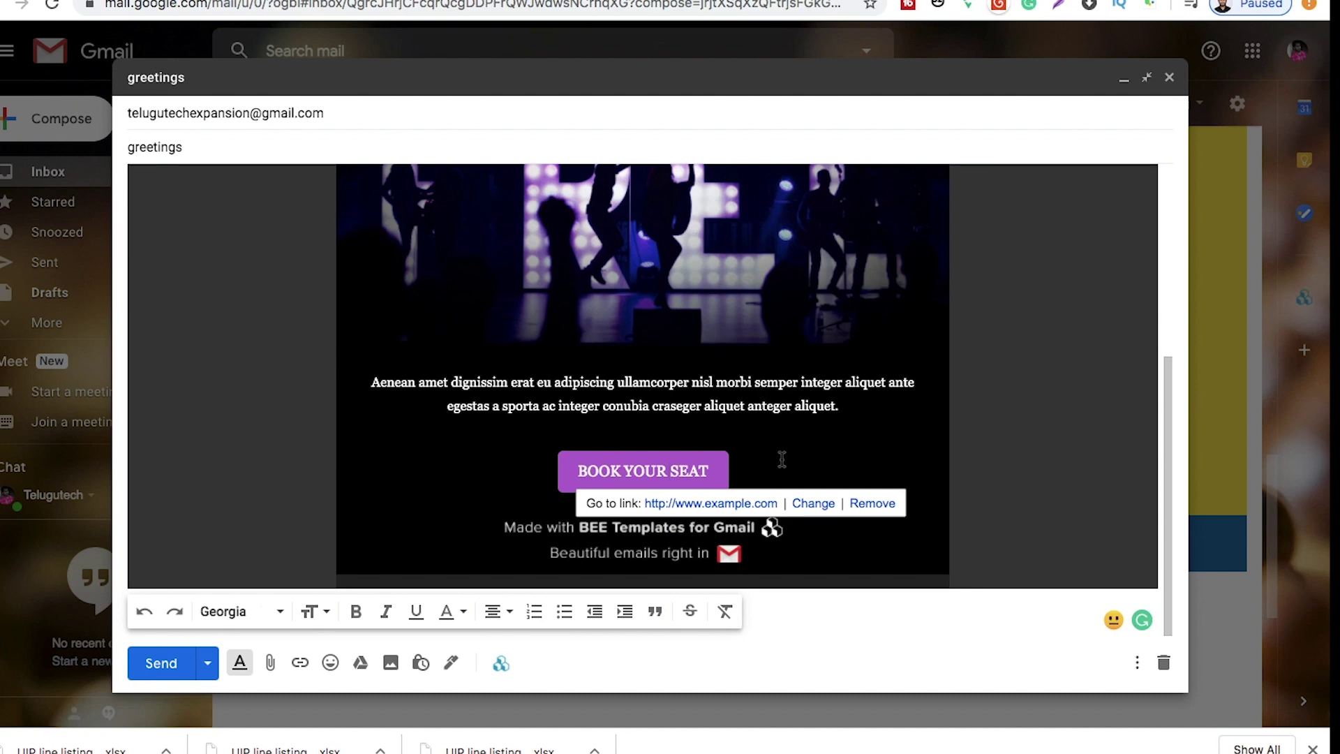
click(712, 557)
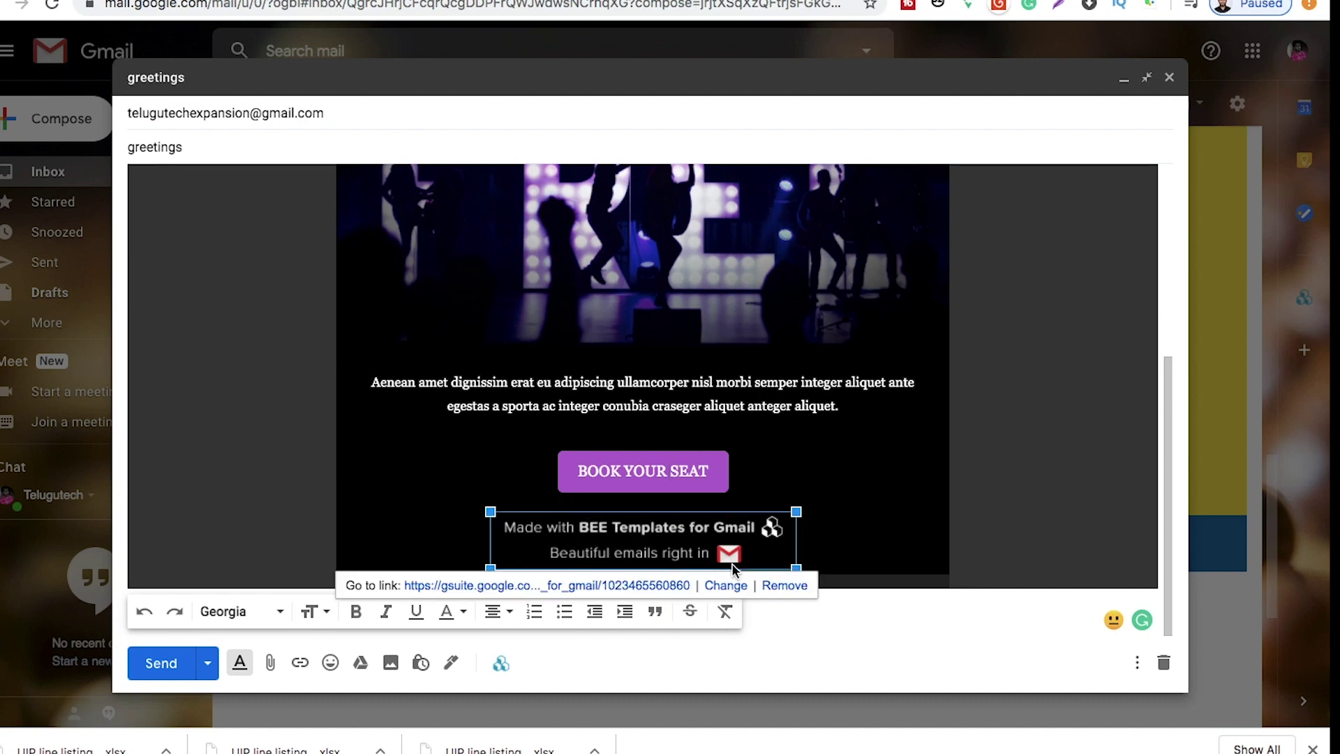
click(816, 404)
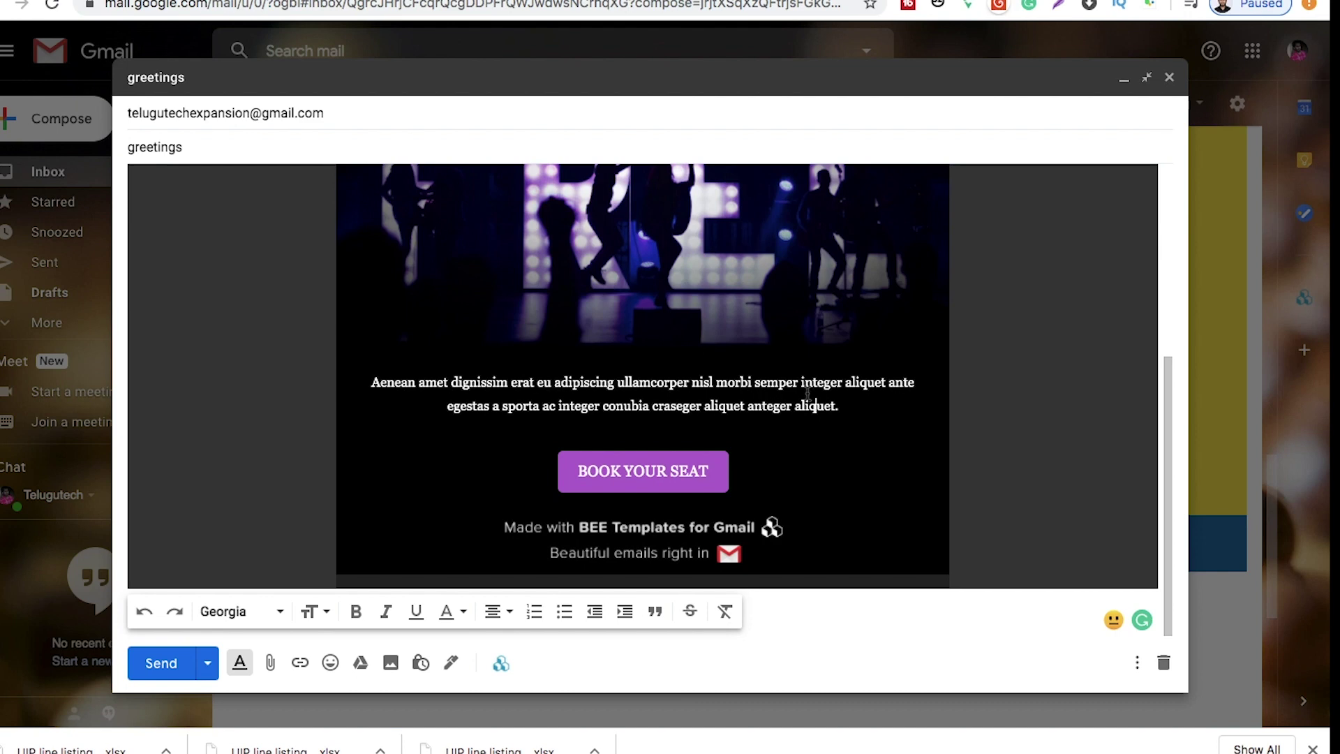
- Examine the jazz template's images, selecting the FREE stage picture and the JAZZ MUSIC CONCERT logo
click(779, 258)
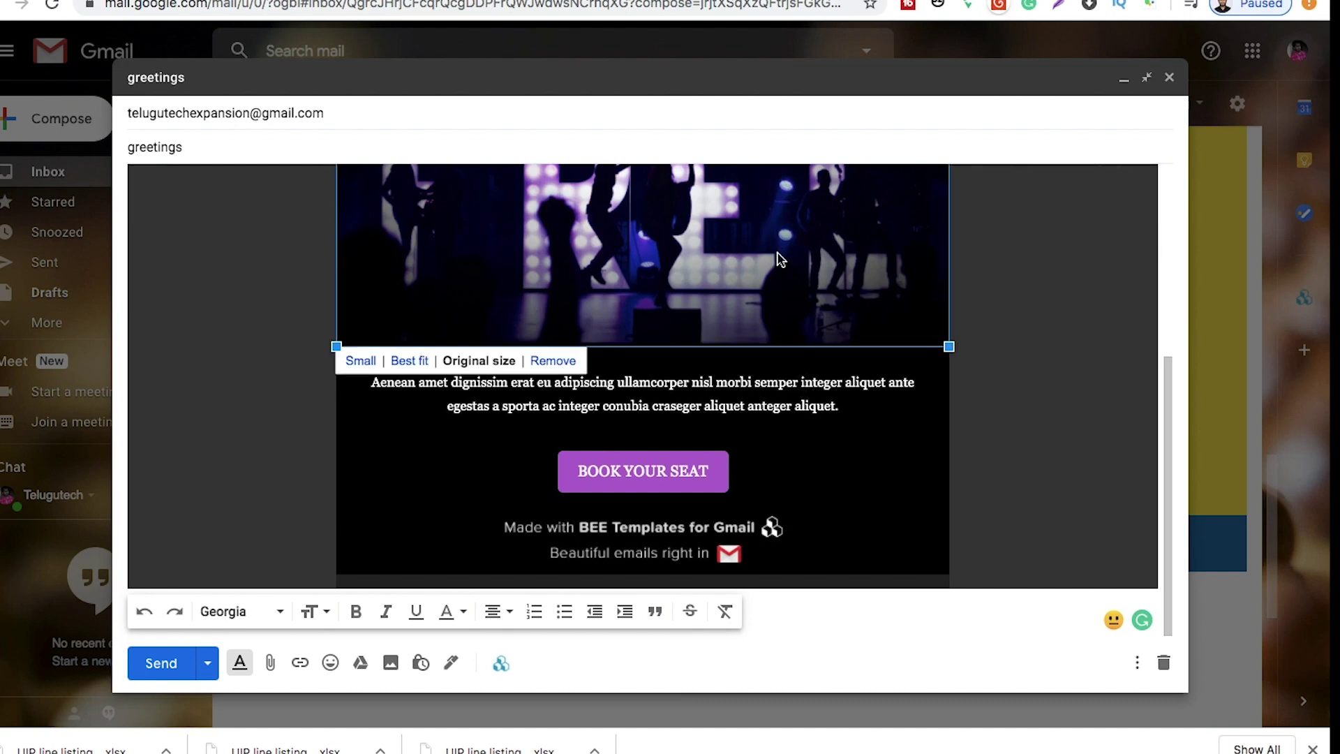
scroll(780, 259, up, 5)
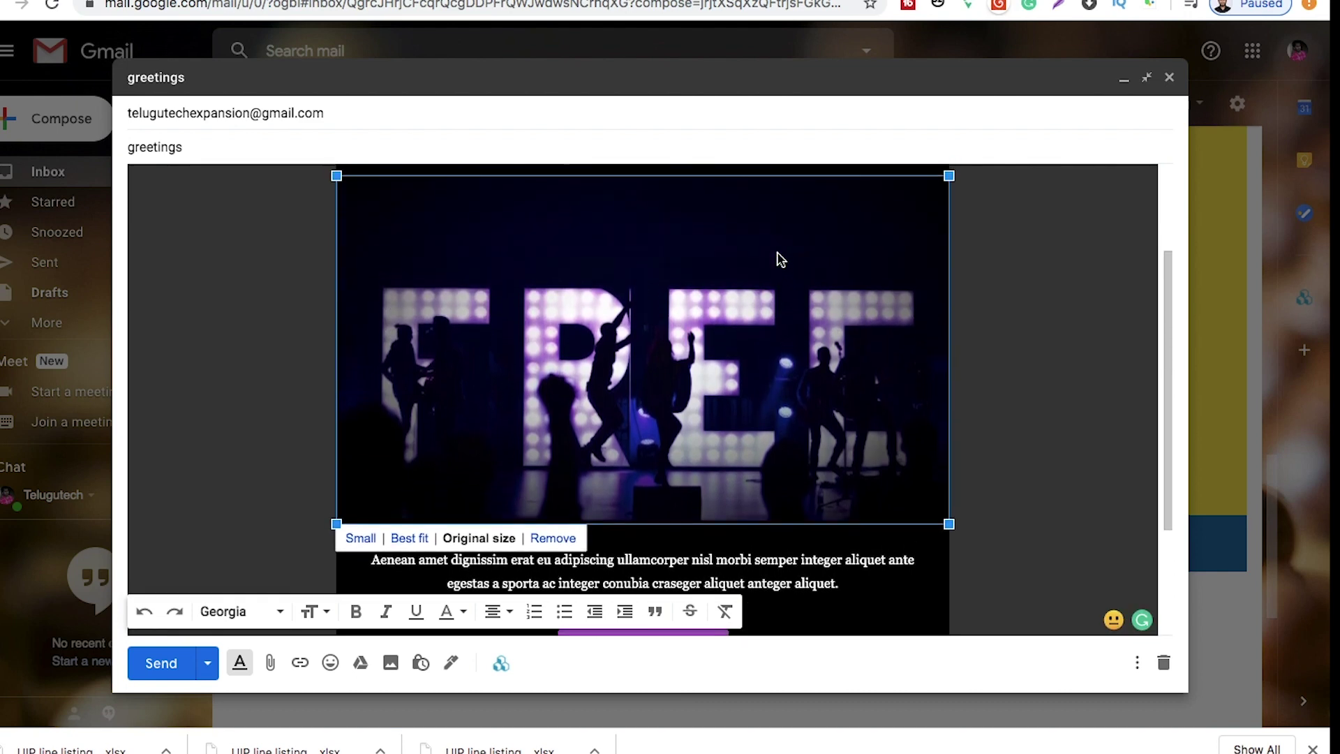
scroll(779, 258, up, 1)
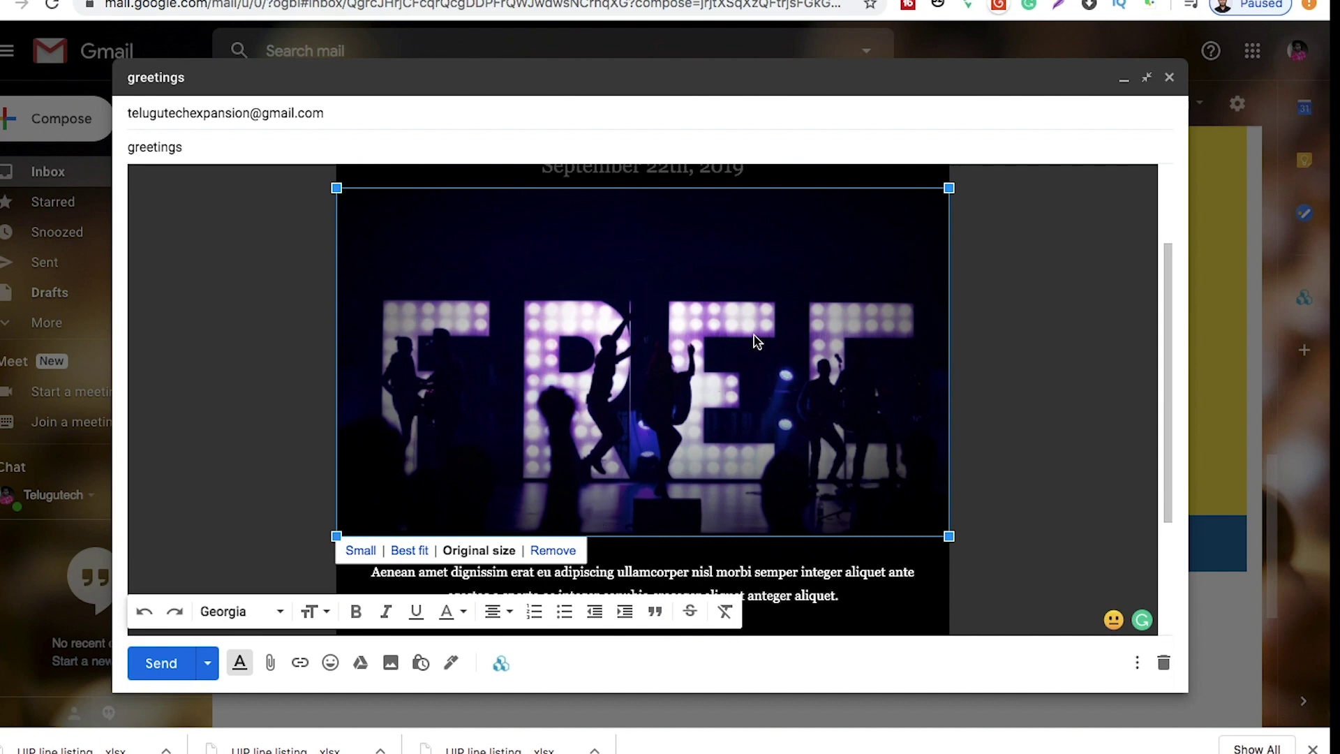
scroll(757, 342, up, 3)
scroll(757, 342, down, 3)
scroll(757, 342, down, 4)
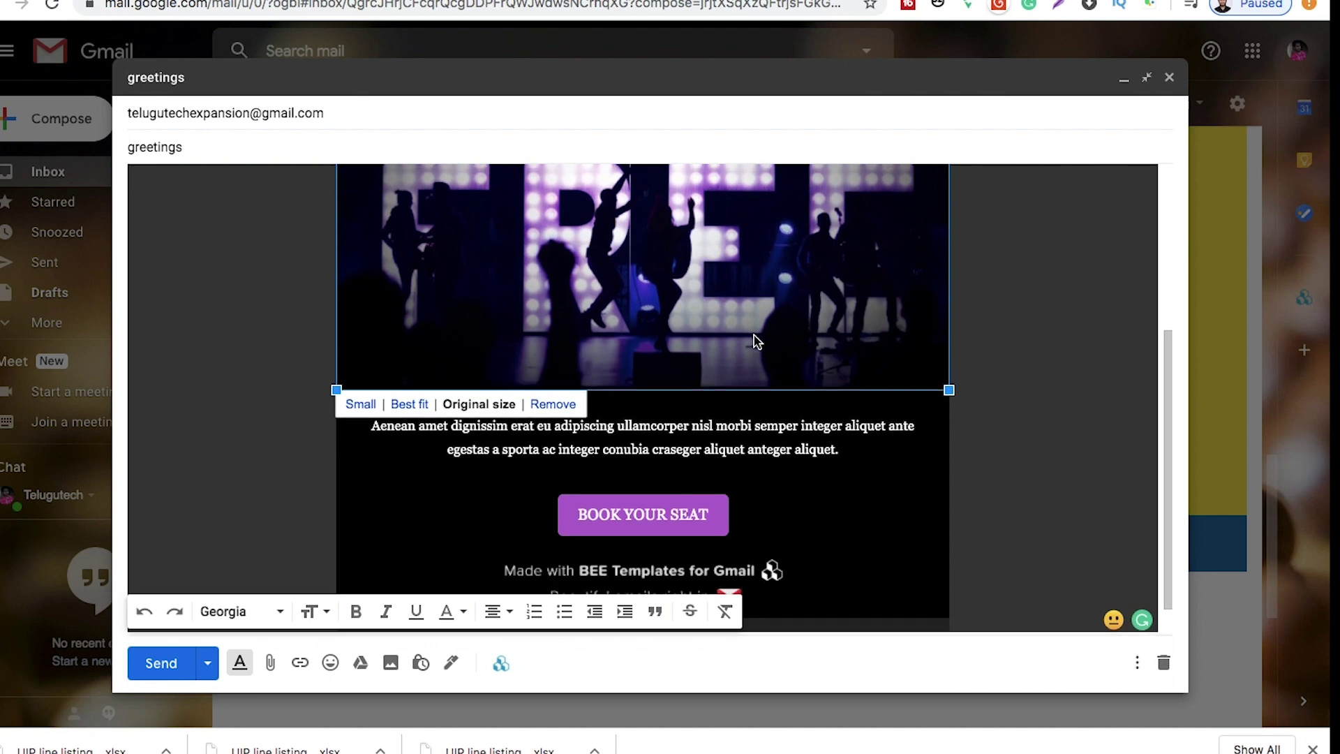
scroll(754, 340, up, 1)
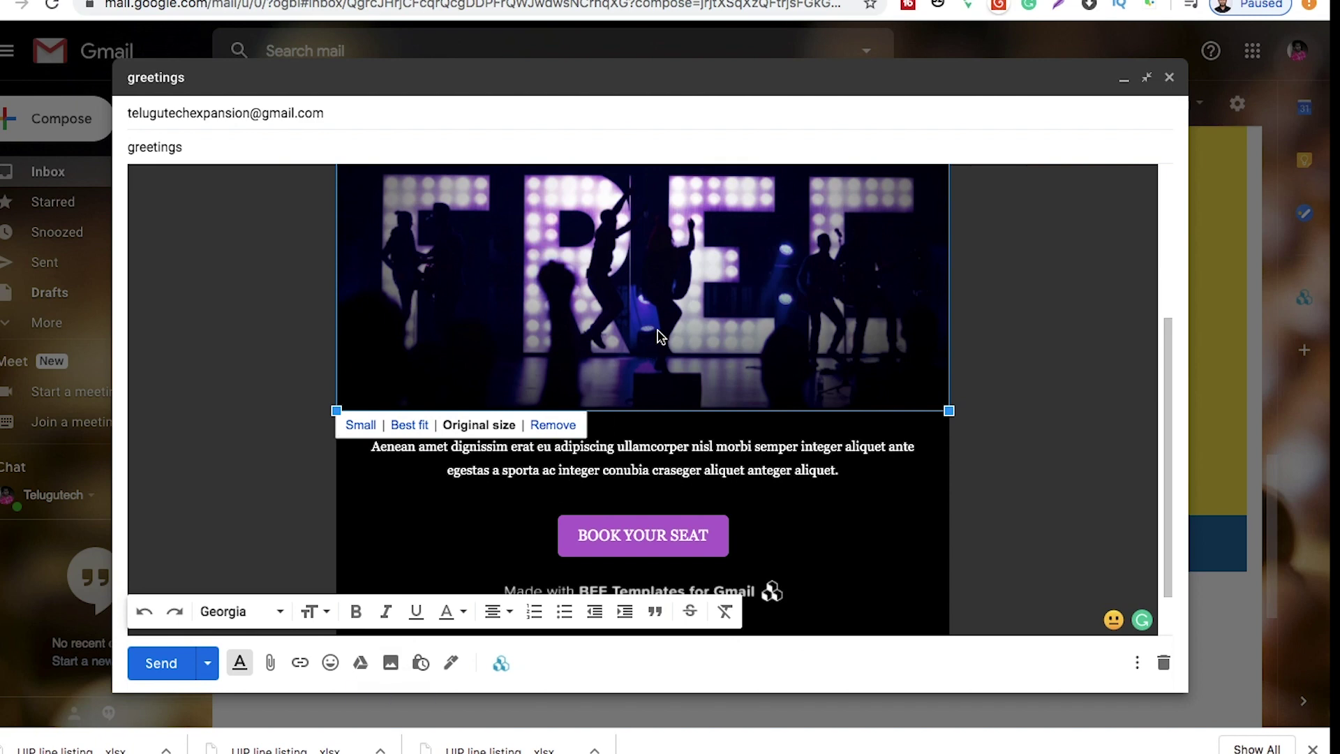
scroll(660, 337, up, 5)
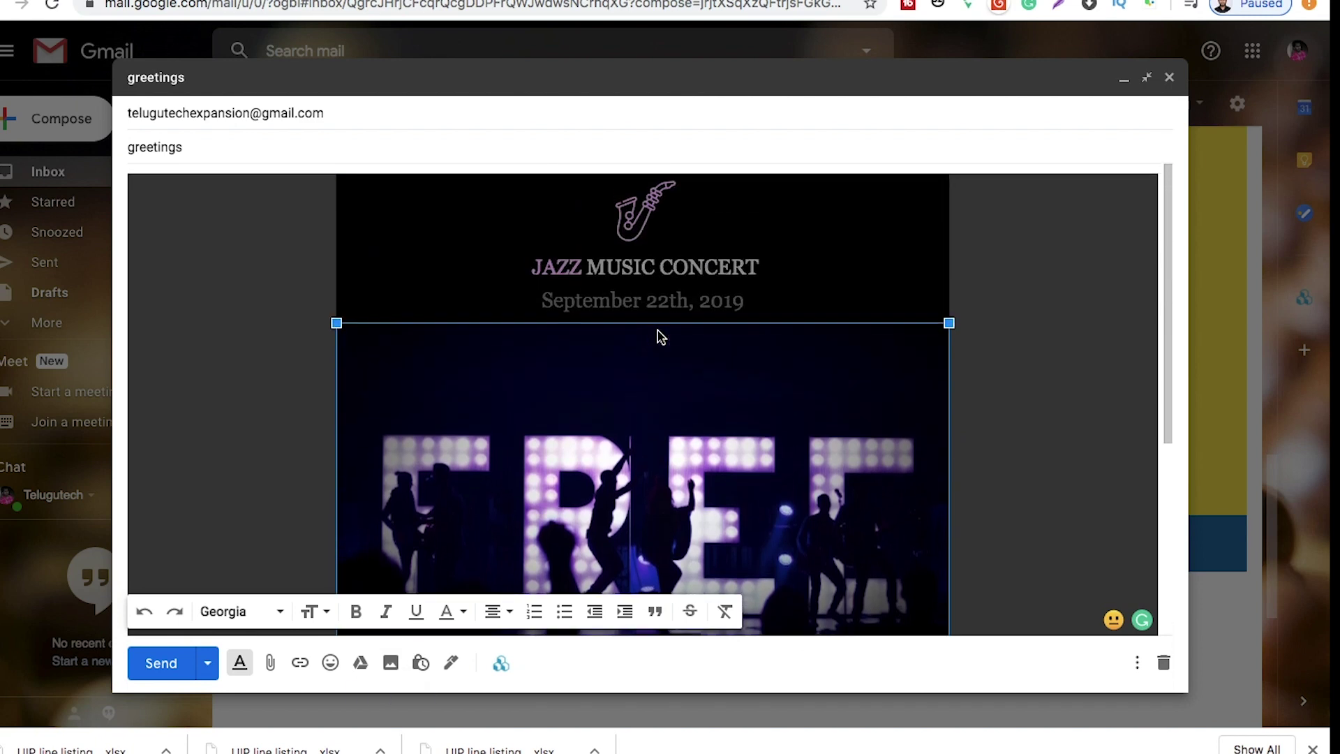
click(654, 273)
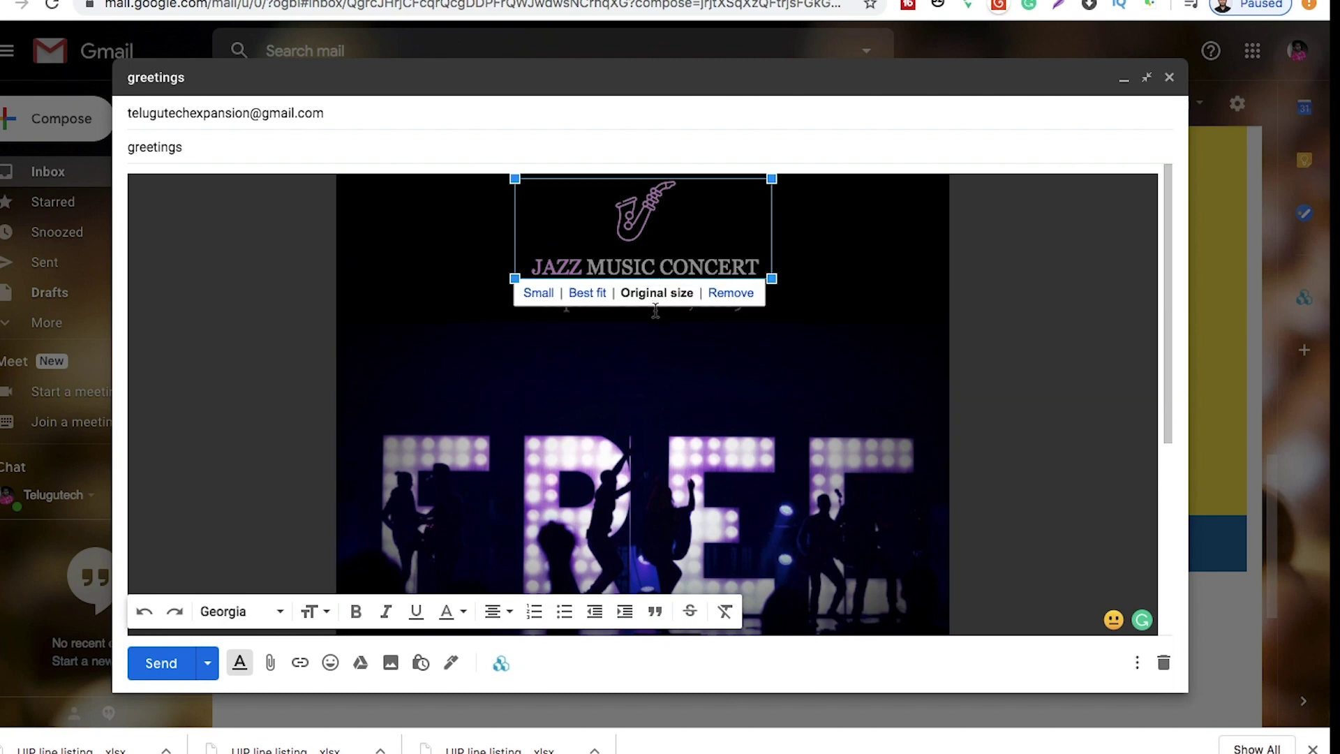
- Send the jazz concert message and leave the open summer e-mail for the inbox
click(164, 663)
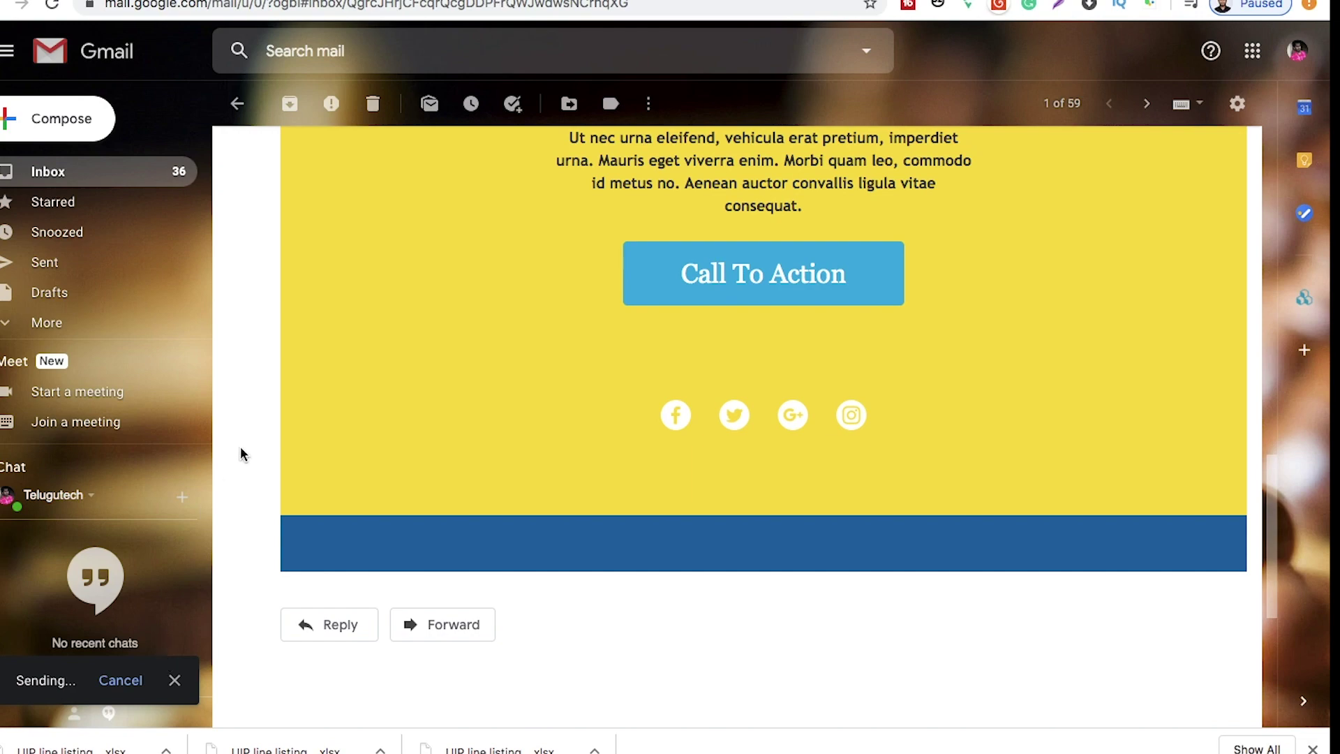
scroll(404, 282, up, 15)
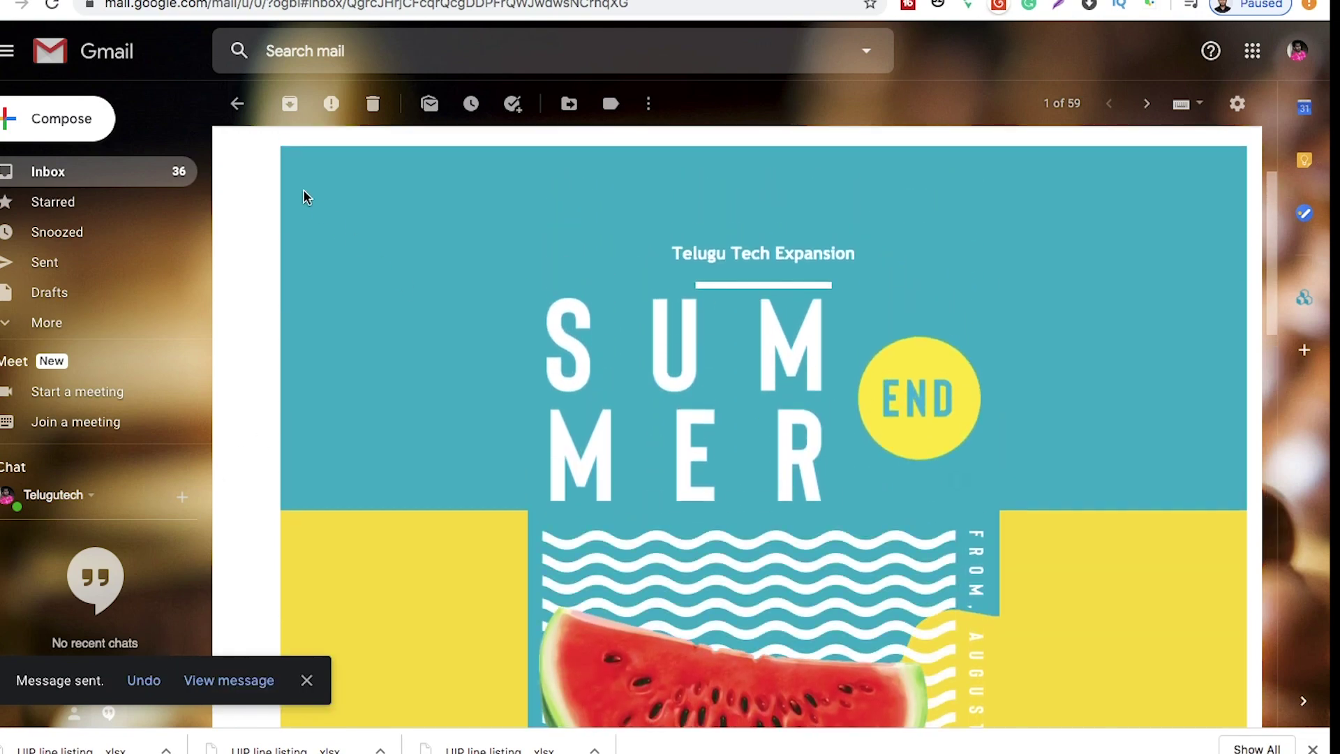
click(237, 104)
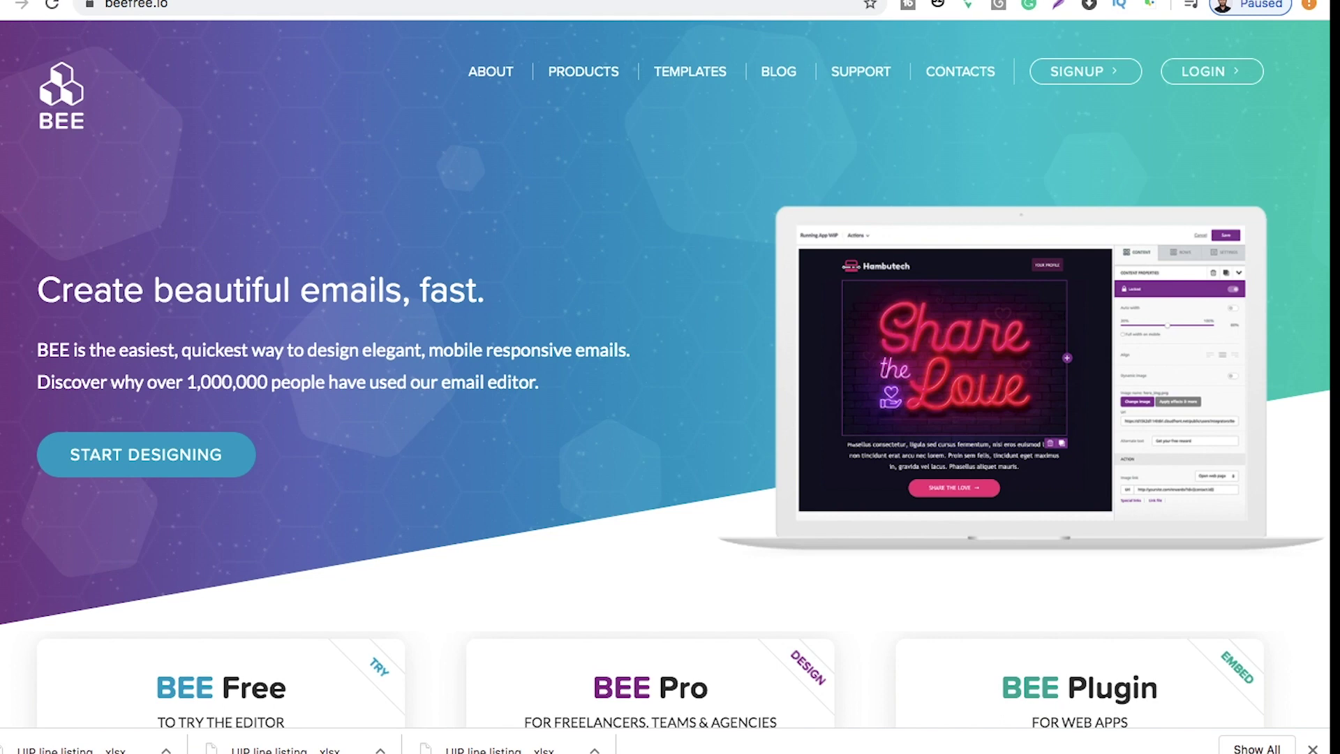
mouse_move(848, 746)
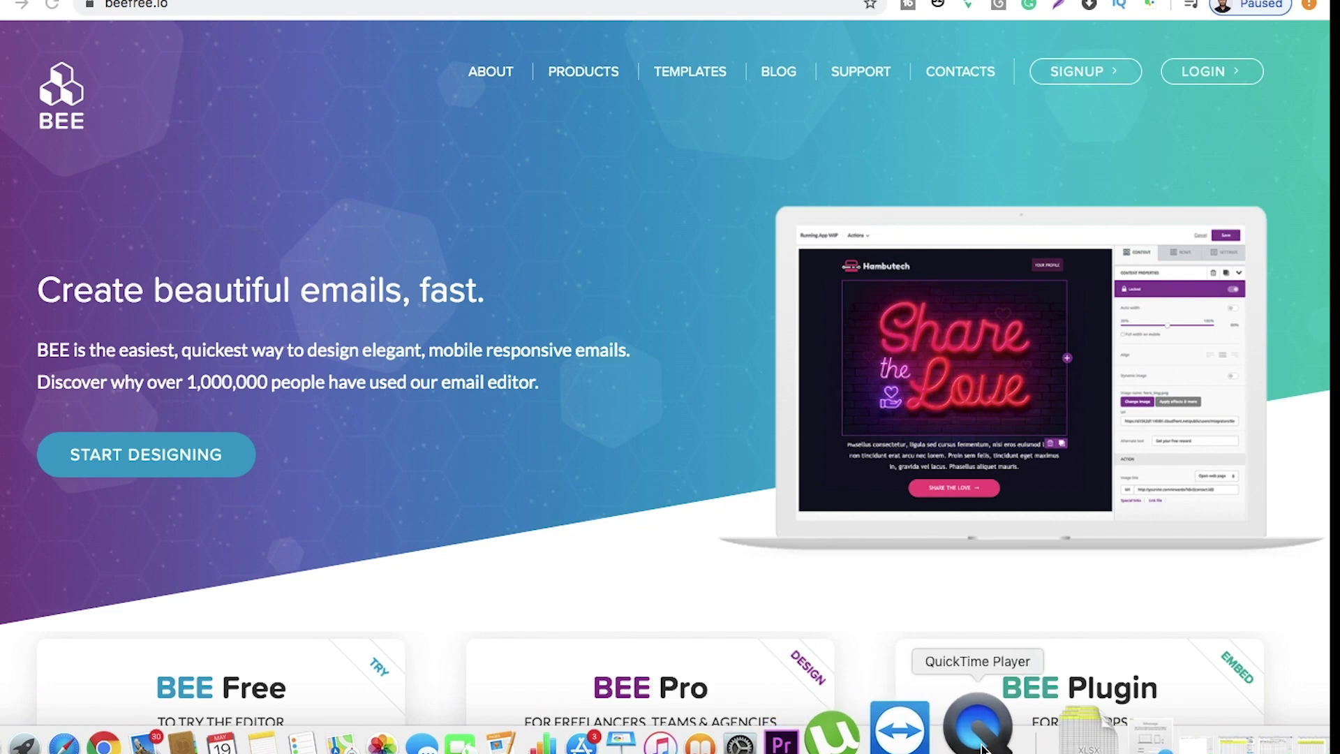
right_click(982, 749)
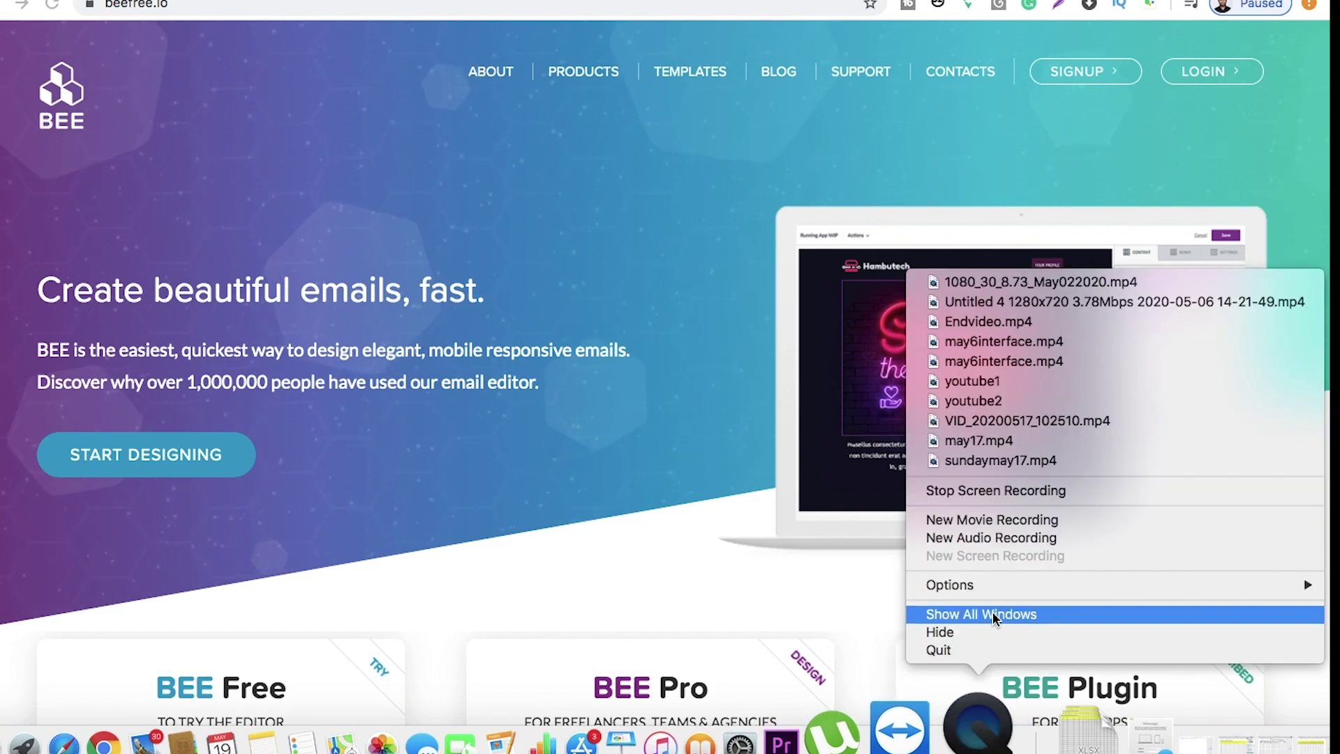
click(994, 491)
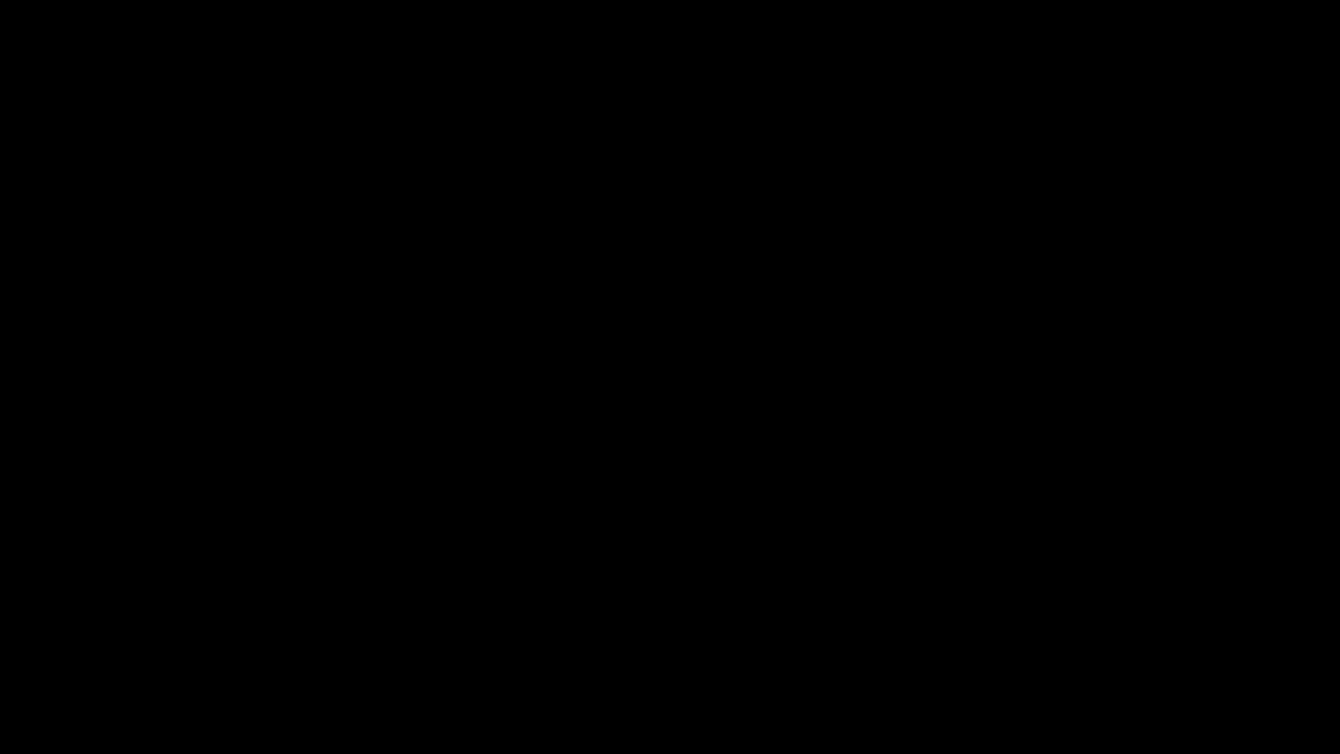